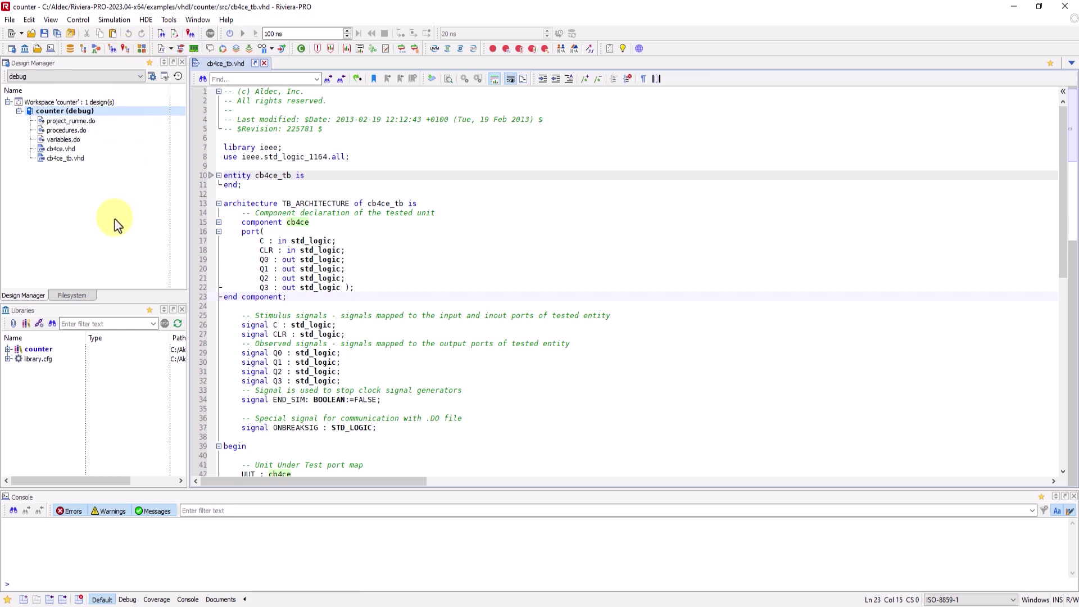
# Compile the counter design in the workspace.
pyautogui.click(72, 296)
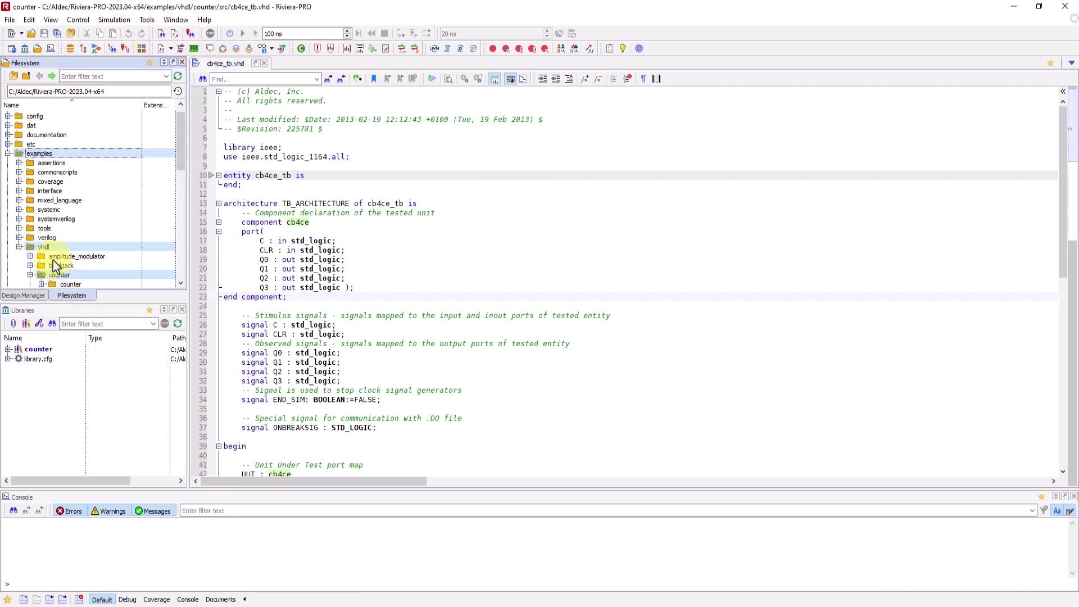
pyautogui.click(23, 295)
pyautogui.rightClick(81, 114)
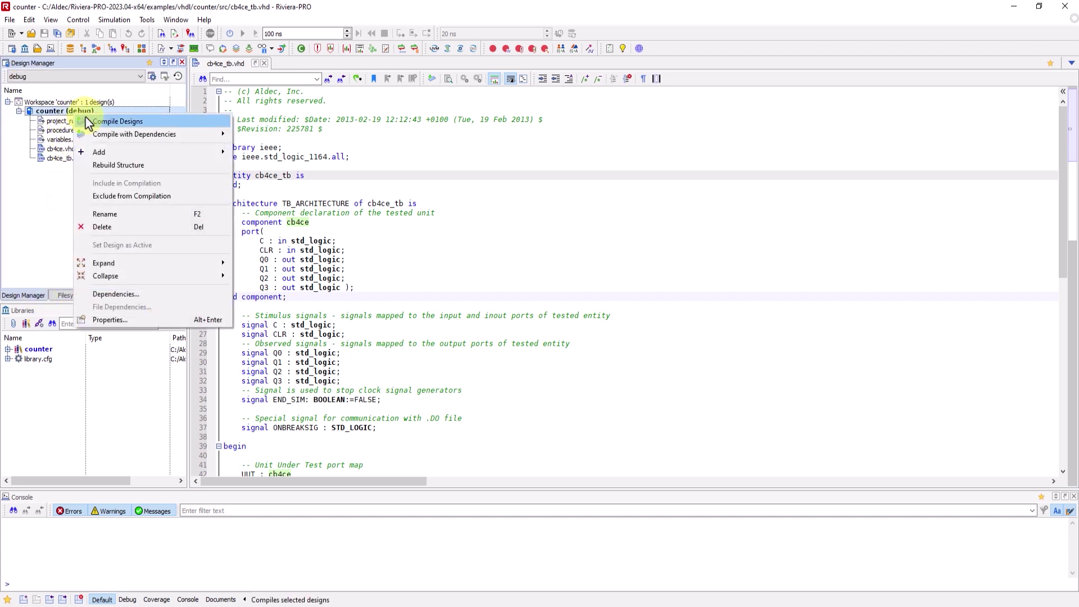
pyautogui.click(93, 122)
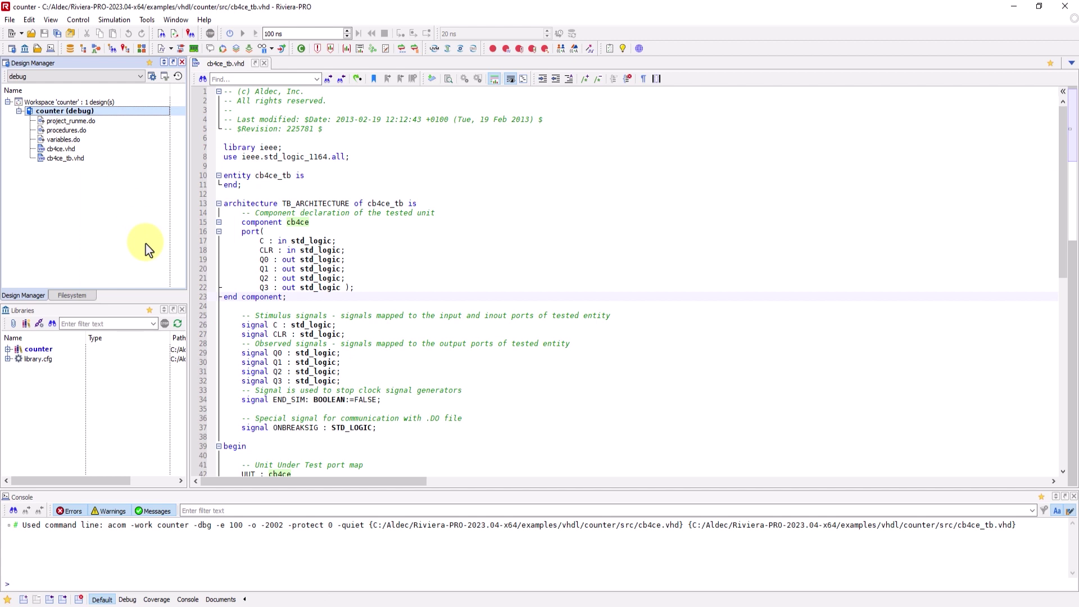
# Switch to the Debug perspective and dock the Datasets window separately above the Hierarchy and Classes windows.
pyautogui.click(128, 600)
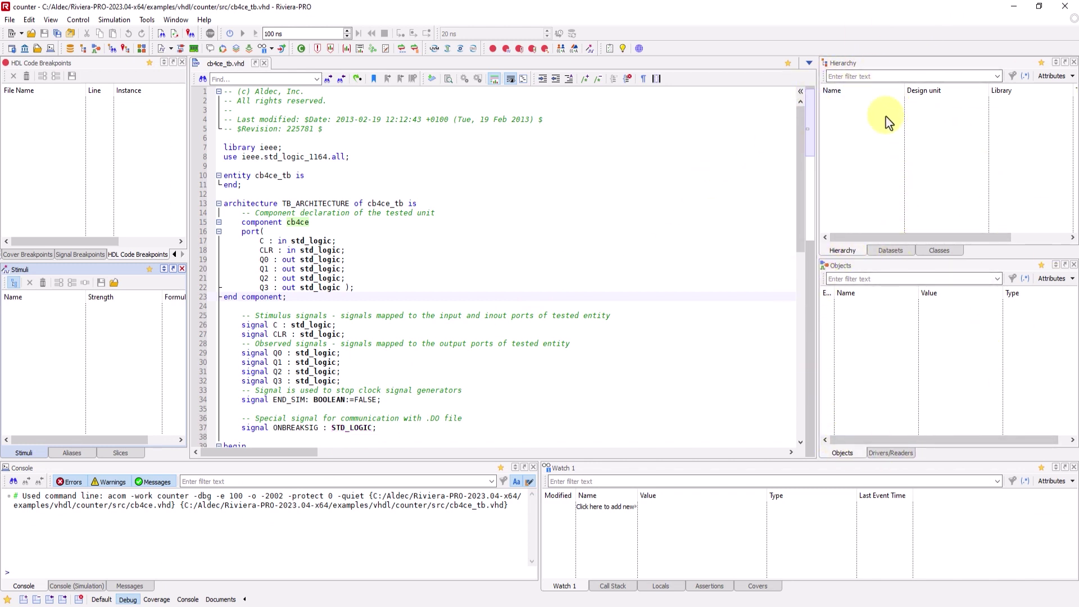
pyautogui.click(892, 251)
pyautogui.click(839, 253)
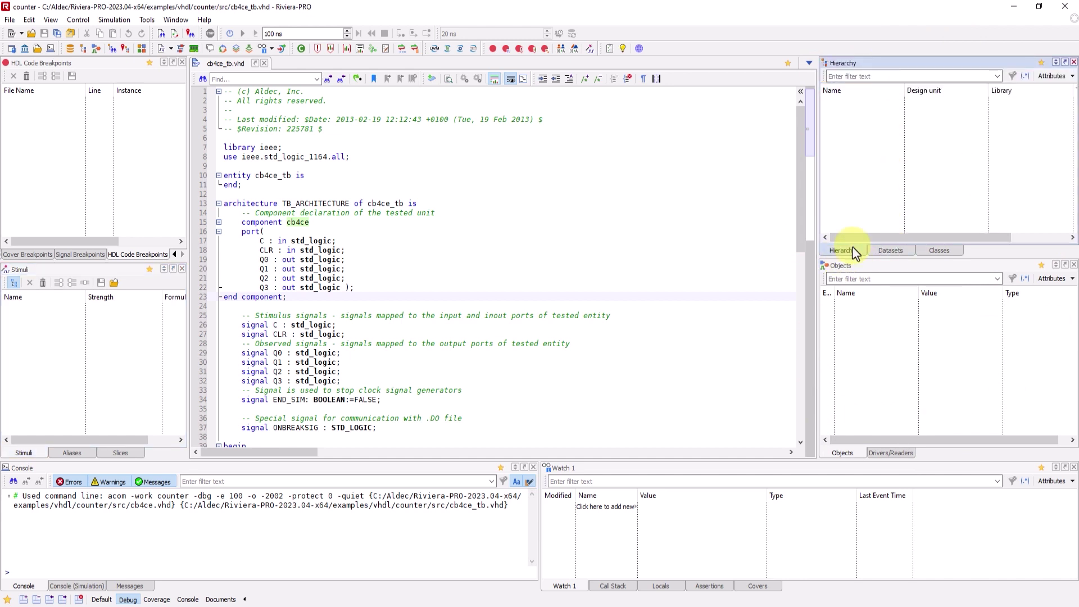
pyautogui.click(889, 251)
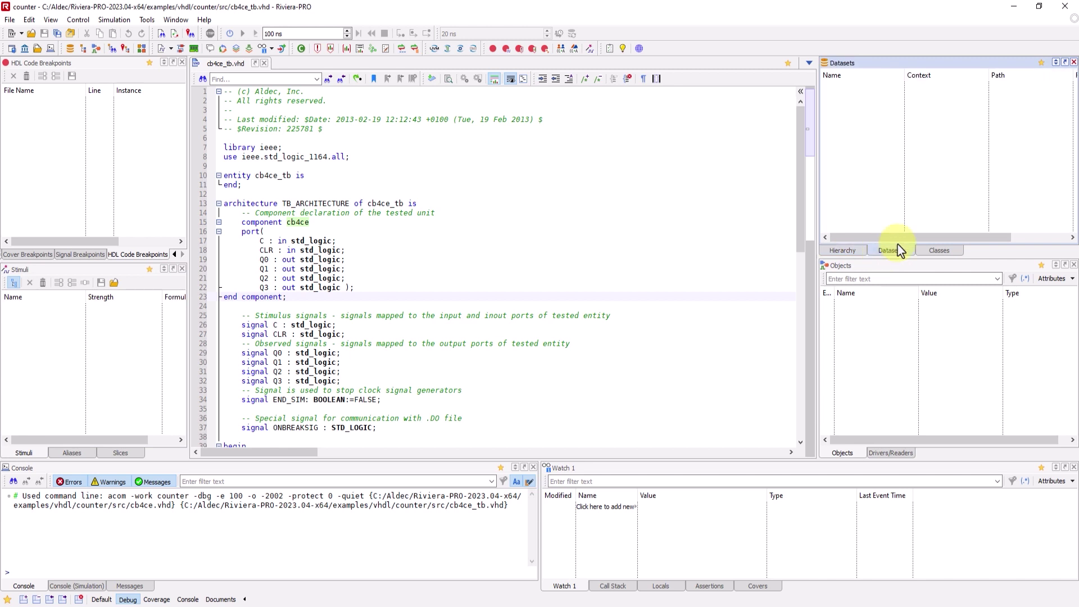
pyautogui.click(1065, 63)
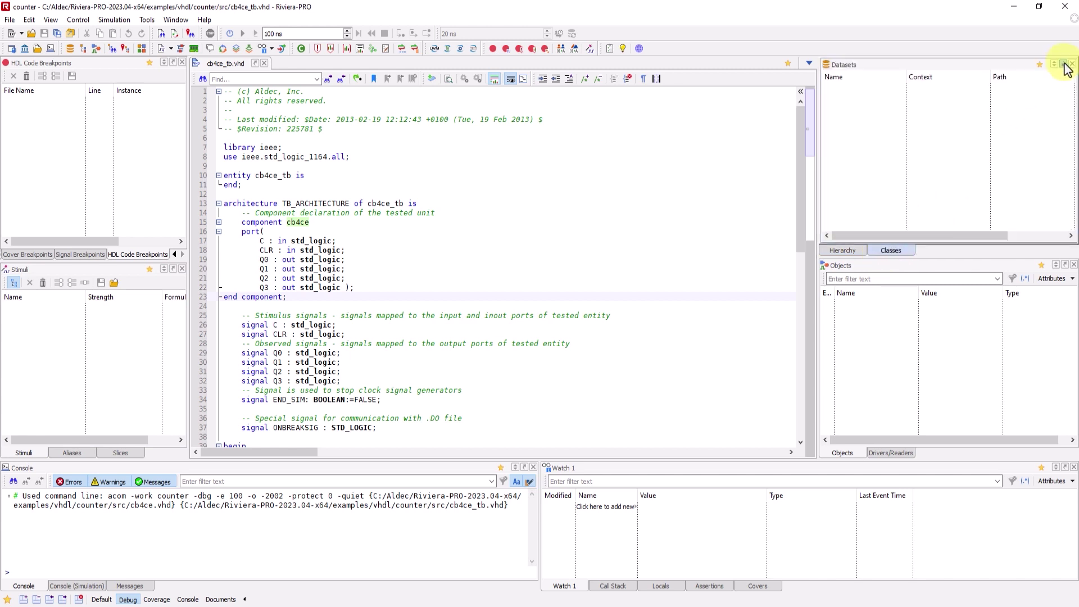
pyautogui.moveTo(1015, 66); pyautogui.dragTo(1004, 86)
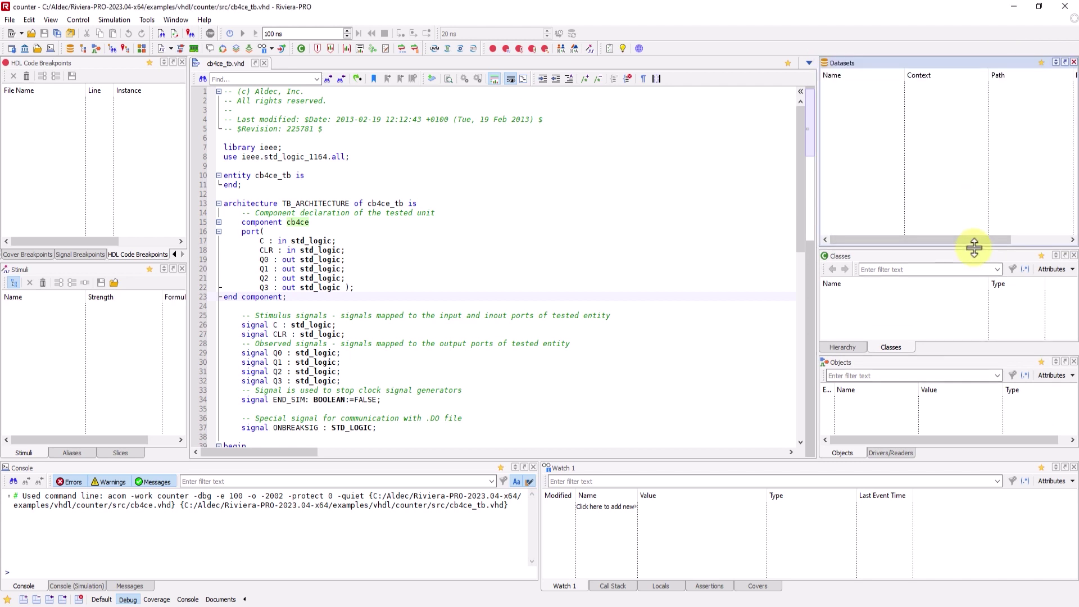
# Bring the Hierarchy window forward and shrink the Datasets window so that Hierarchy and Objects get more height.
pyautogui.moveTo(974, 249); pyautogui.dragTo(973, 206)
pyautogui.click(863, 345)
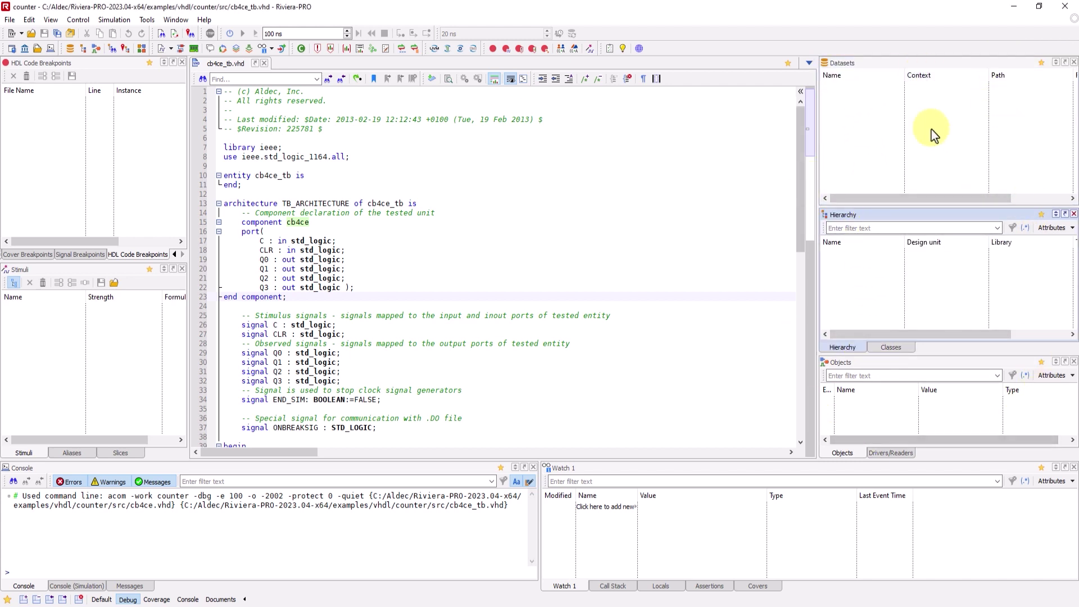
pyautogui.moveTo(948, 205); pyautogui.dragTo(947, 151)
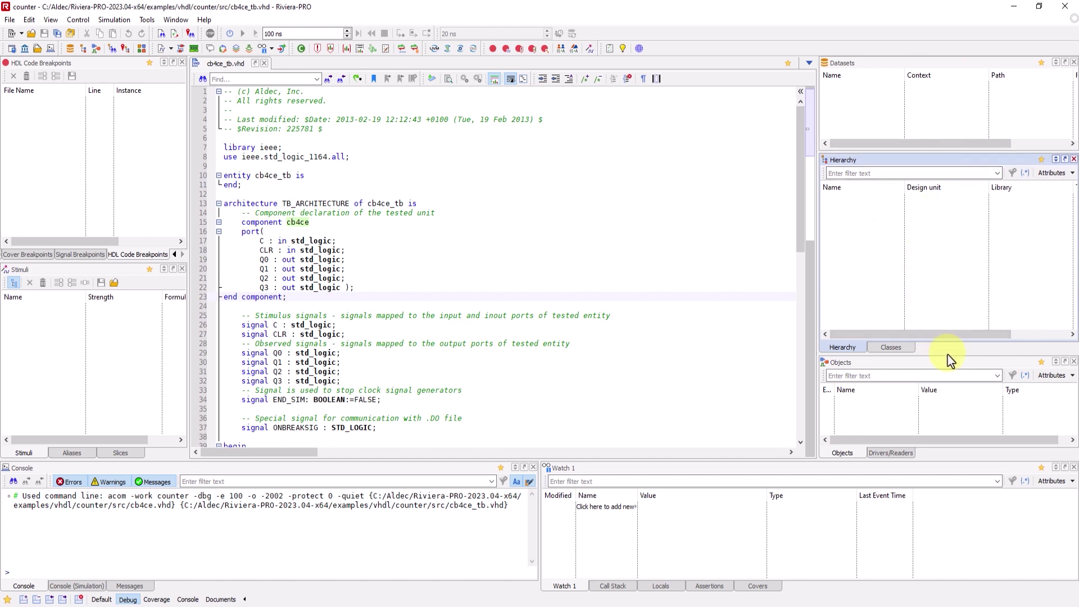
pyautogui.moveTo(948, 356); pyautogui.dragTo(935, 307)
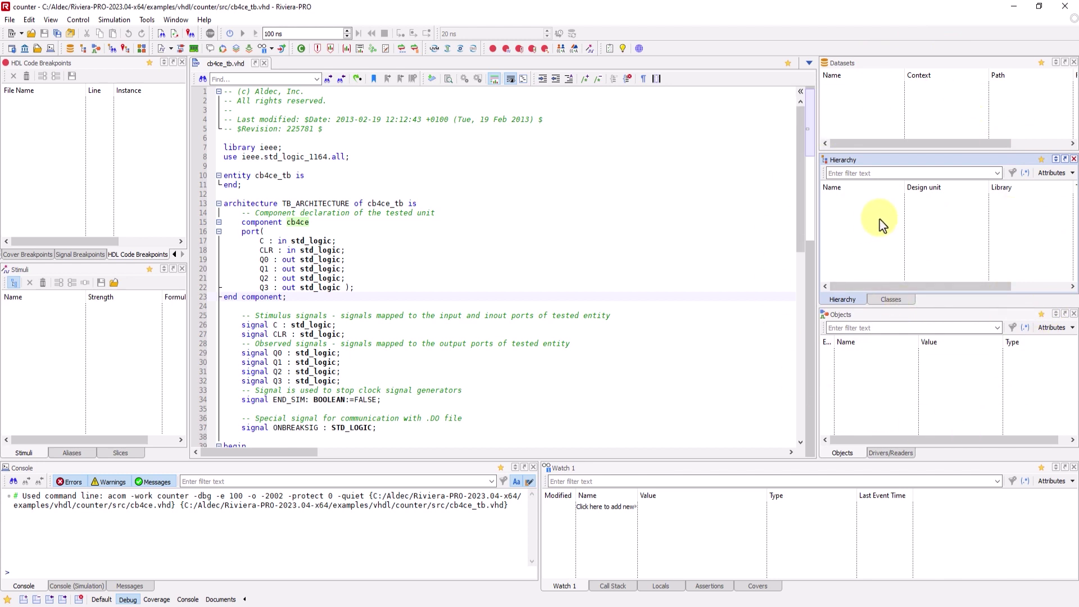
# Initialize the last simulation for the compiled counter design.
pyautogui.click(120, 21)
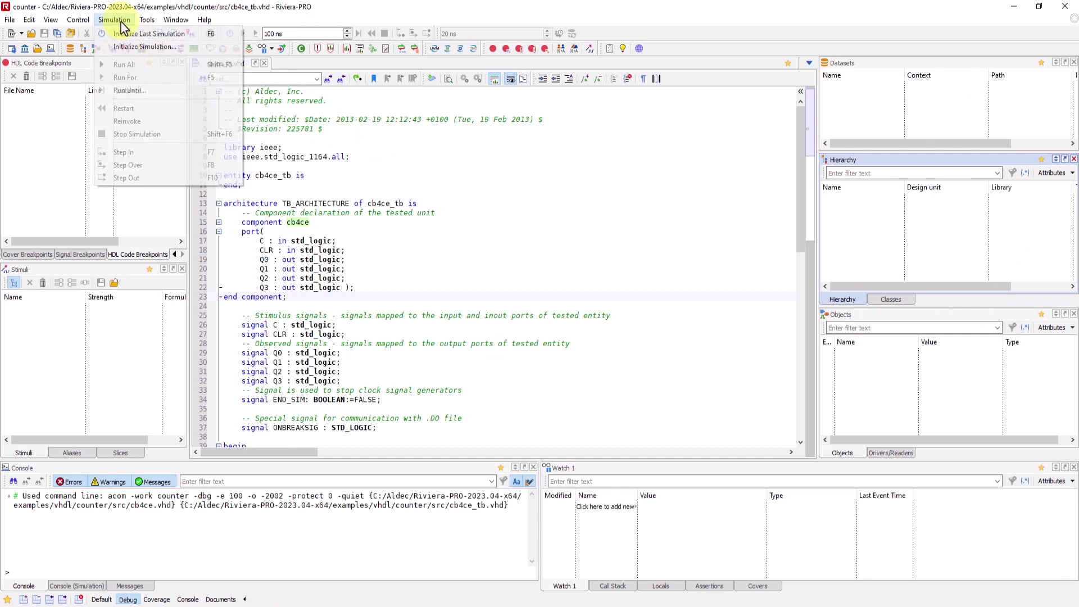
pyautogui.click(125, 35)
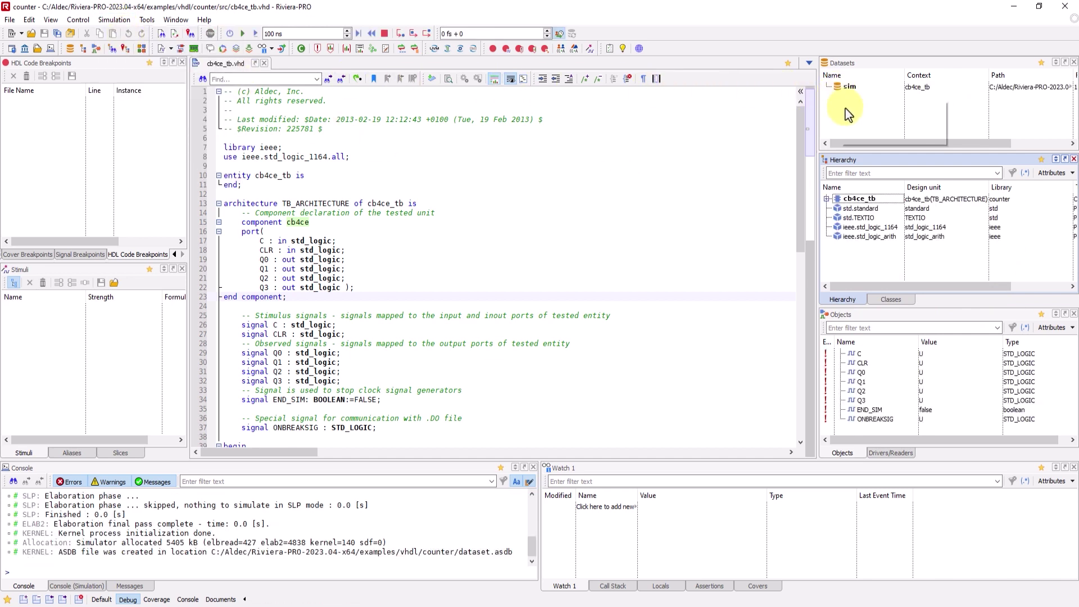
# Examine the sim dataset entry with its context and file path in the Datasets window.
pyautogui.moveTo(873, 431)
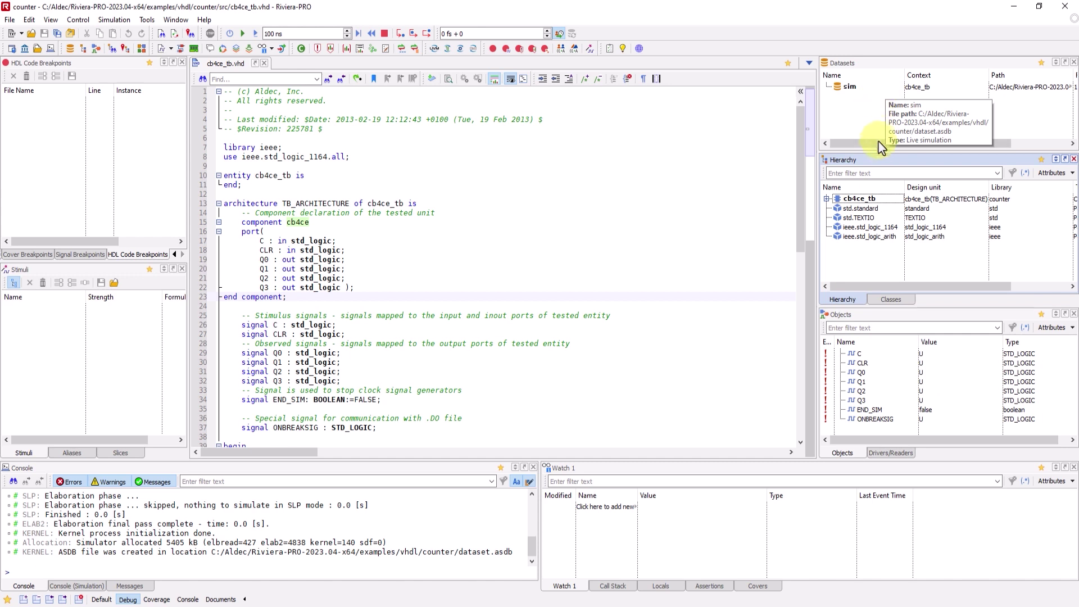
pyautogui.click(889, 64)
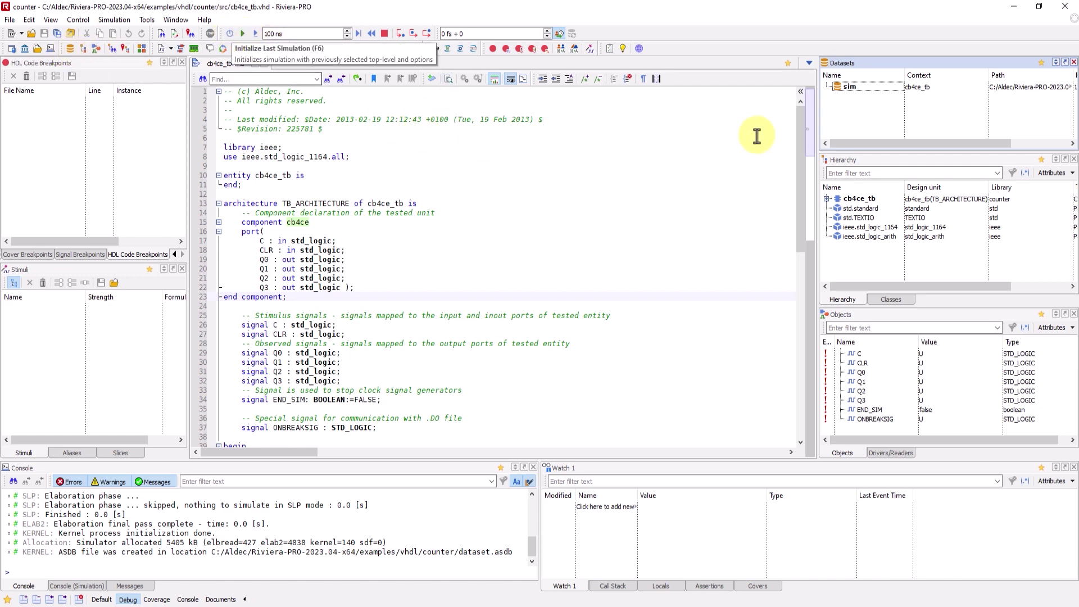
pyautogui.click(891, 86)
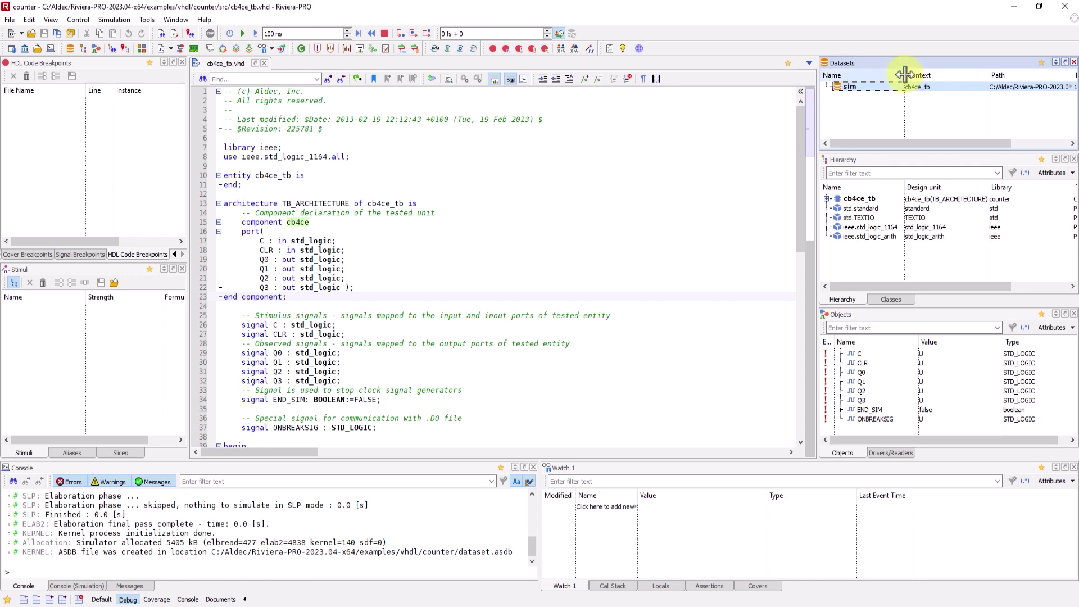
pyautogui.click(868, 117)
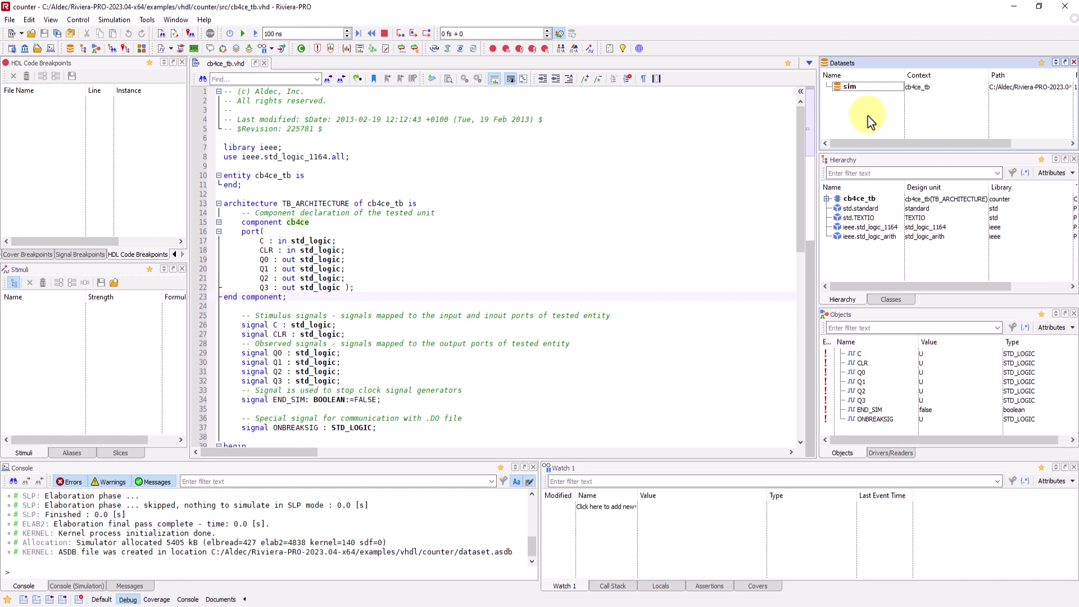
pyautogui.click(843, 89)
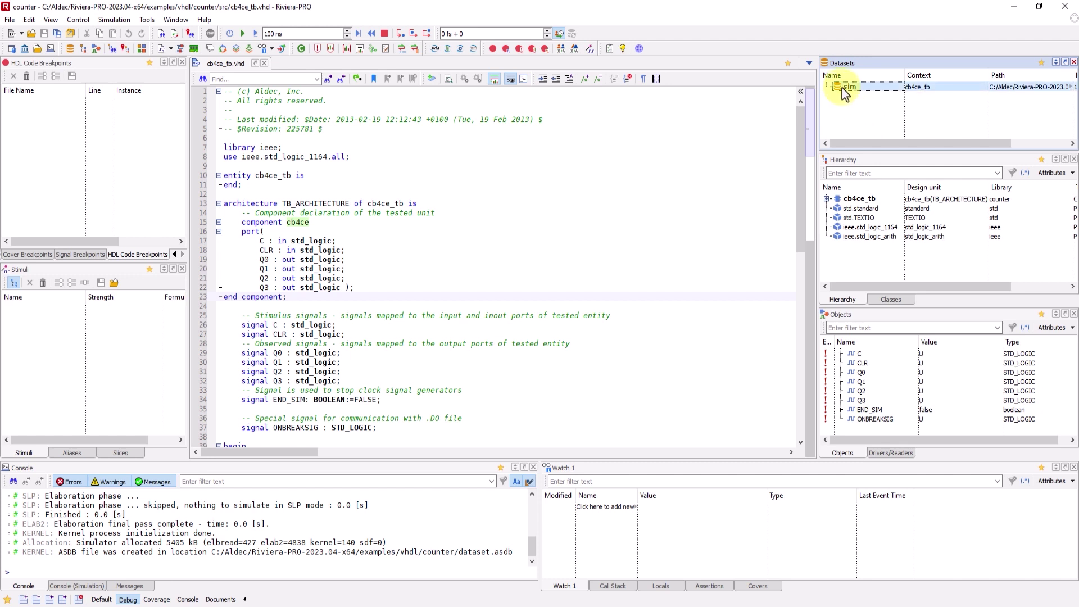
pyautogui.click(846, 117)
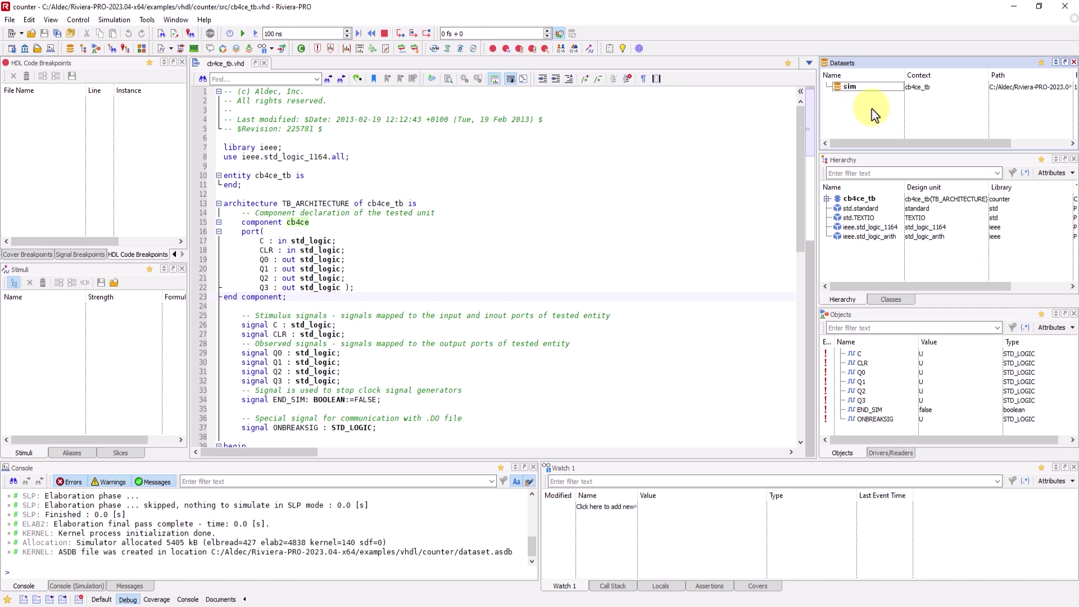
# Hide the Resolution column in the Datasets window and show it again.
pyautogui.rightClick(877, 76)
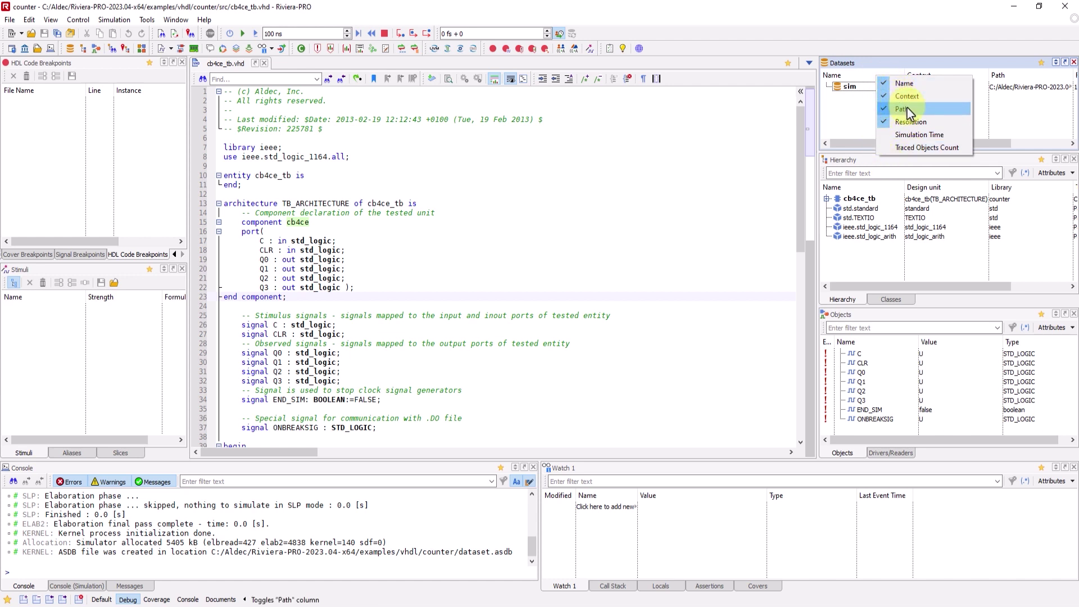
pyautogui.click(912, 122)
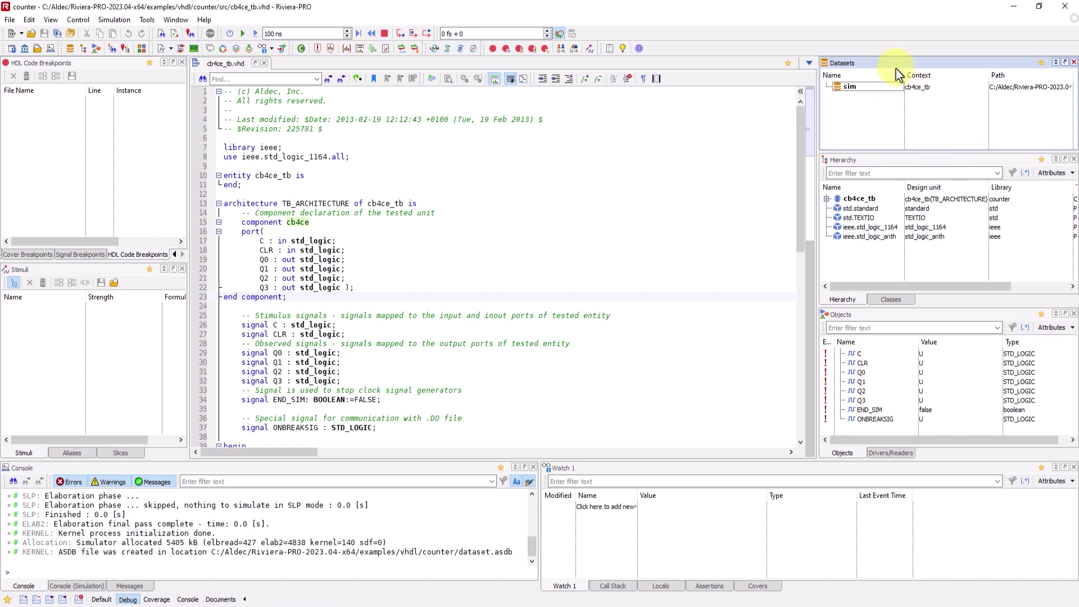
pyautogui.rightClick(898, 75)
pyautogui.click(911, 120)
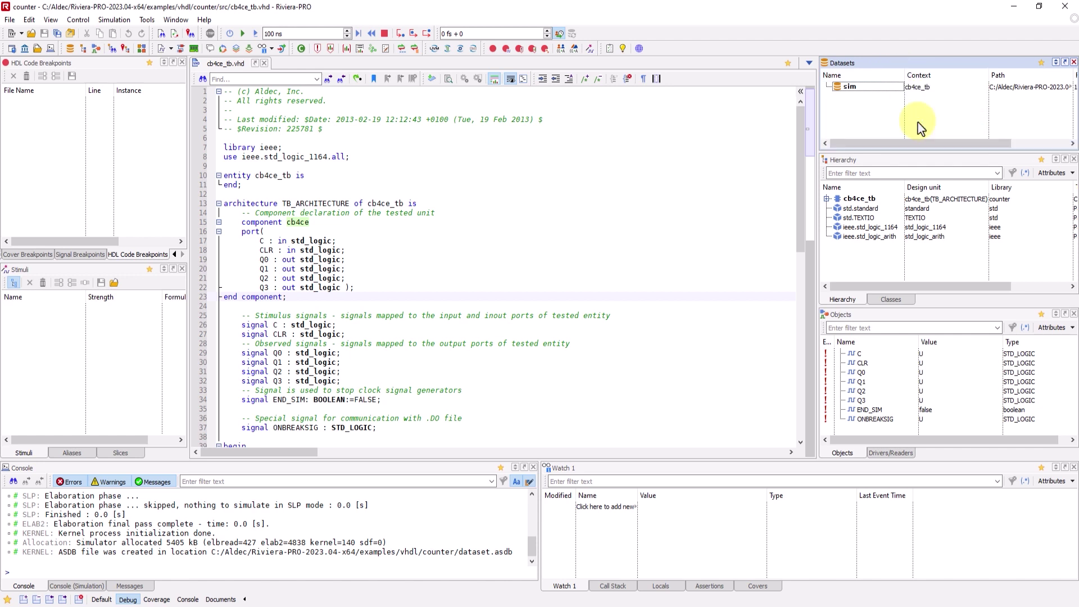
# Review the commands available for datasets, including Add, Compare, Save Snapshot and Cumulative Coverage, without running any.
pyautogui.rightClick(846, 119)
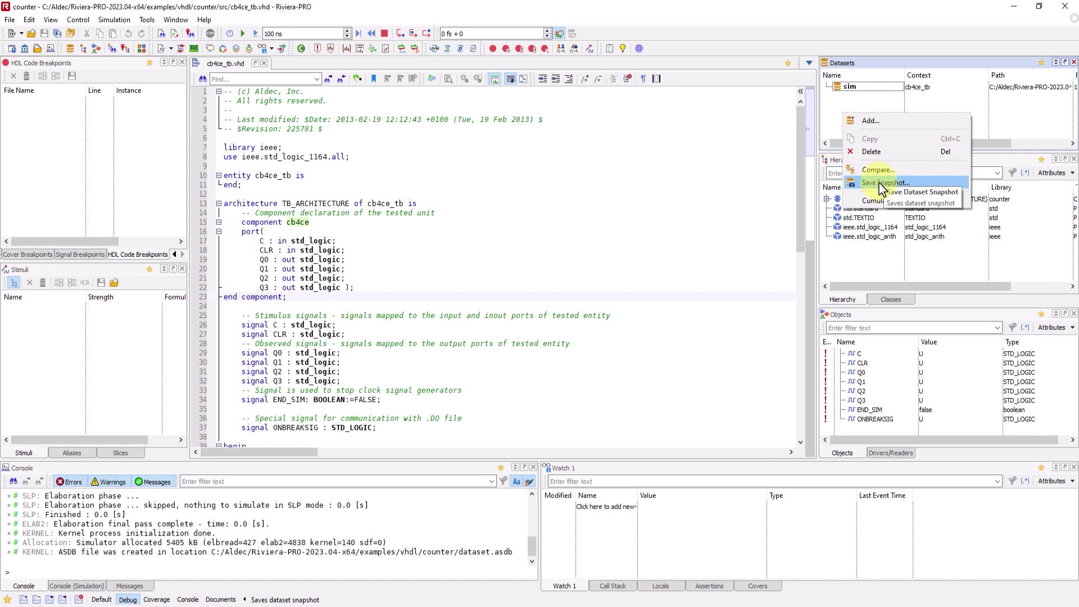
pyautogui.moveTo(887, 201)
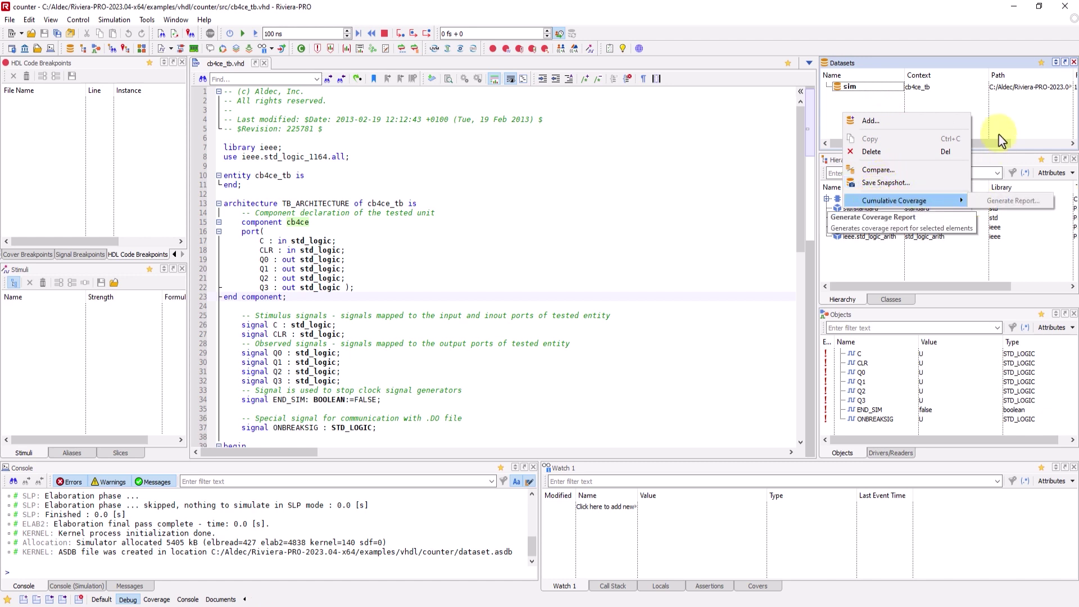
pyautogui.click(828, 107)
# Widen the Datasets, Hierarchy and Objects windows and select the sim dataset to view its hierarchy.
pyautogui.moveTo(818, 106); pyautogui.dragTo(779, 104)
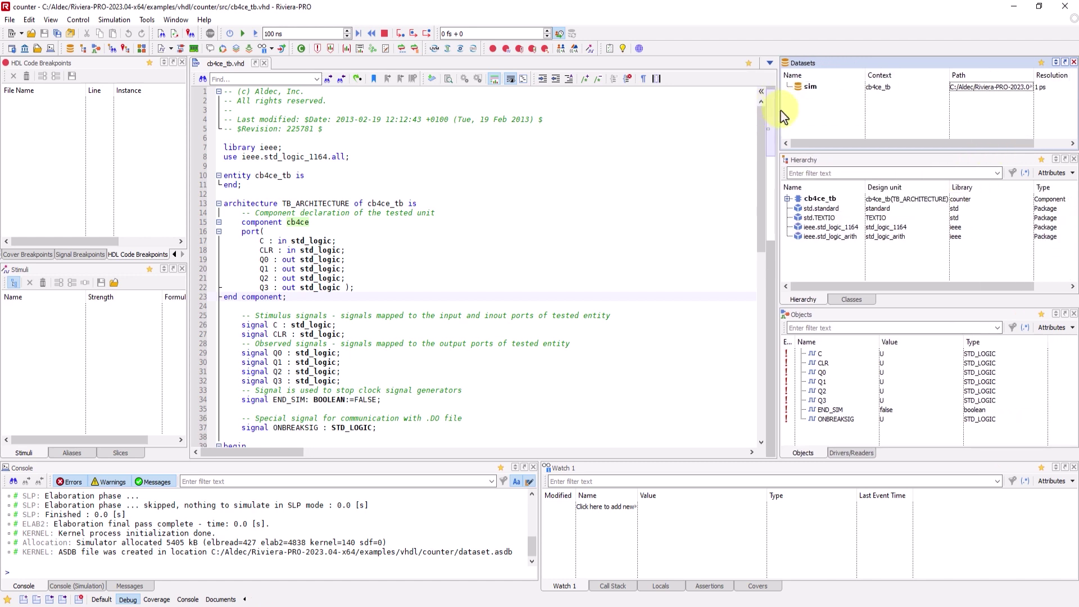
pyautogui.click(842, 160)
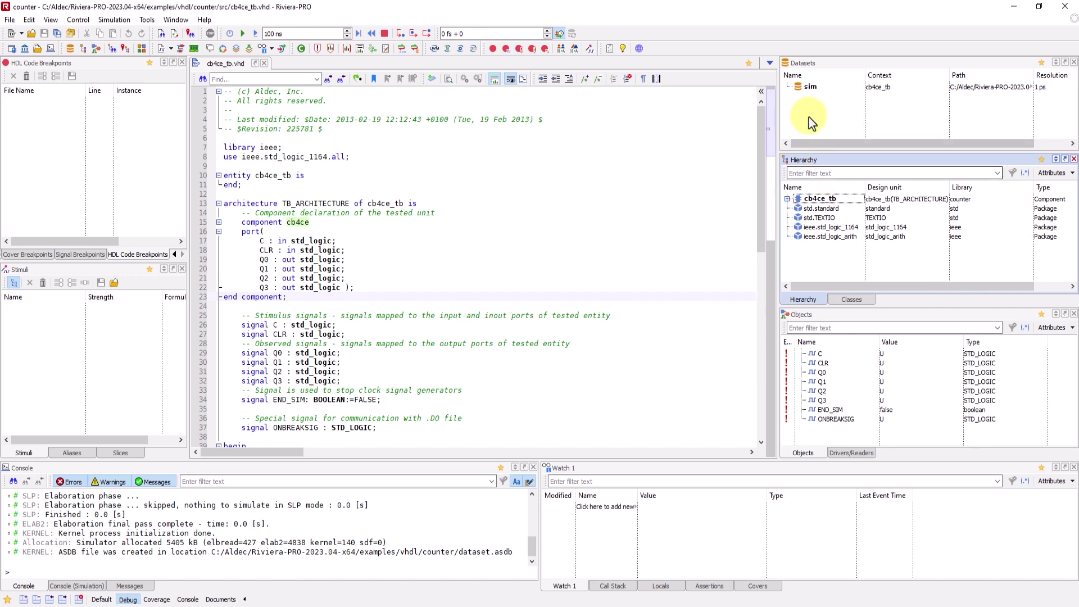
pyautogui.click(808, 89)
pyautogui.click(828, 162)
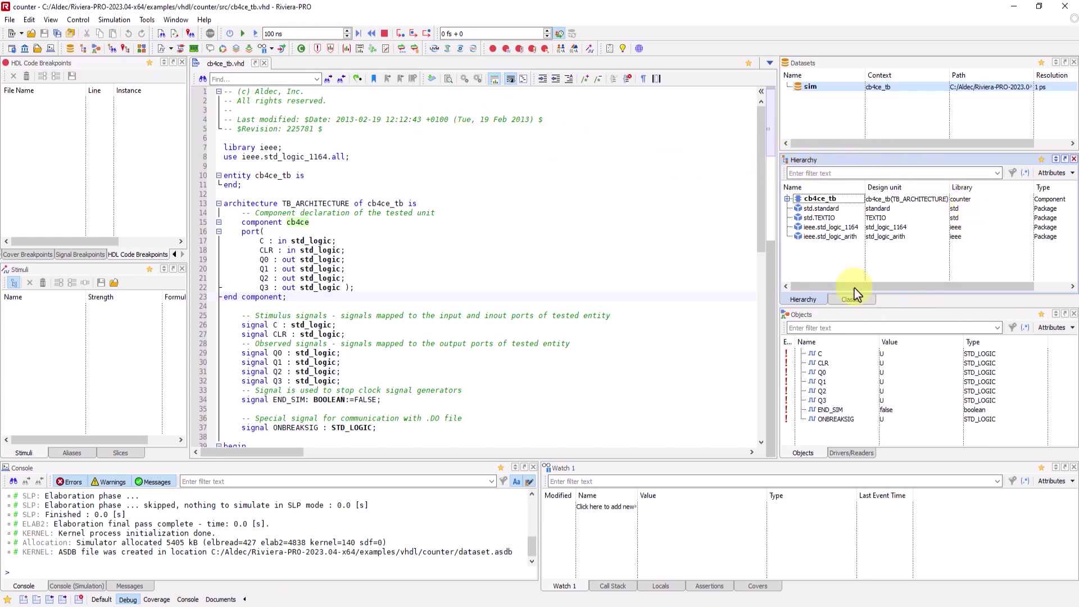
# Expand cb4ce_tb in the Hierarchy window, inspect the concurrent elements inside UUT, and collapse UUT again.
pyautogui.moveTo(832, 213)
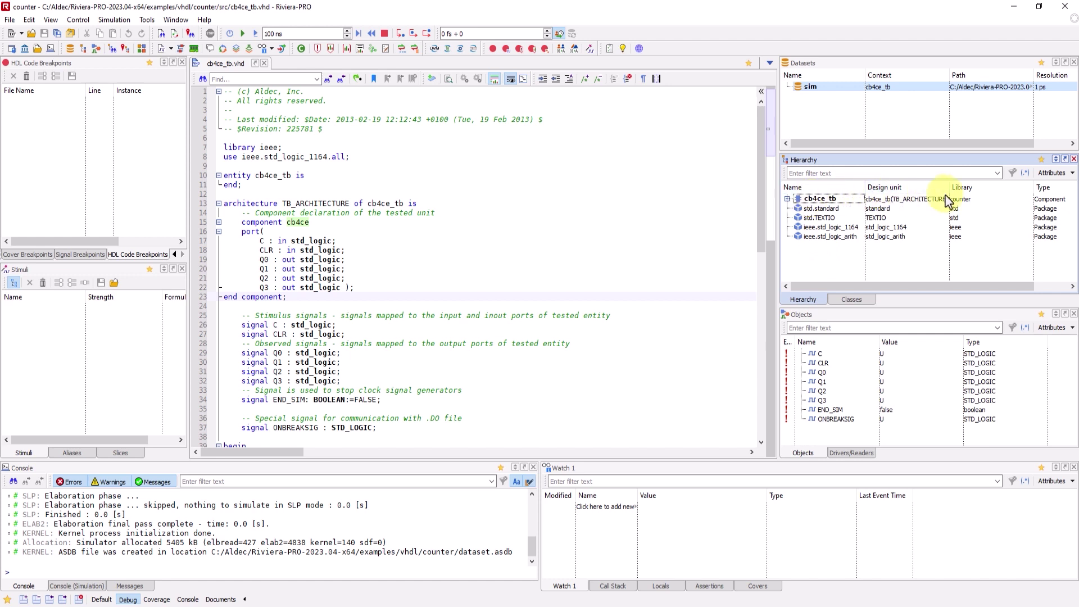
pyautogui.click(792, 201)
pyautogui.click(787, 199)
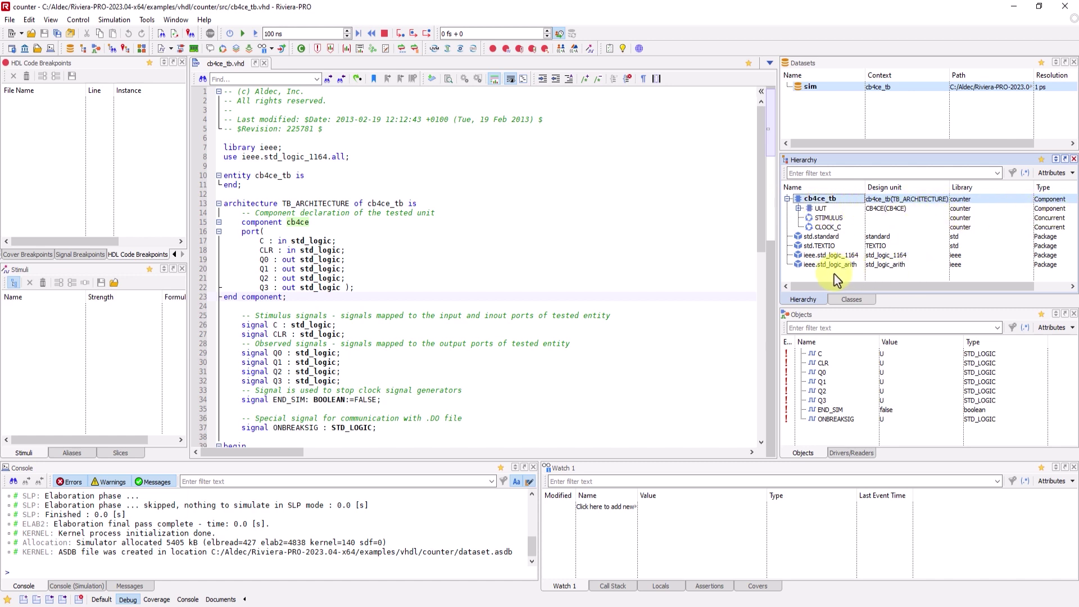
pyautogui.click(799, 208)
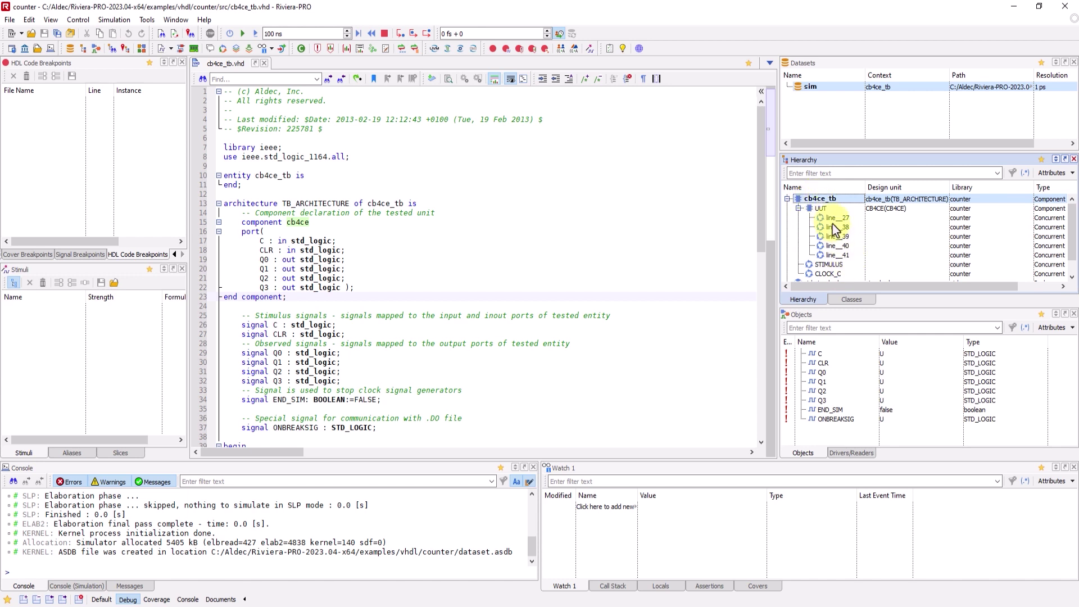
pyautogui.click(827, 208)
pyautogui.click(843, 246)
pyautogui.click(841, 227)
pyautogui.click(841, 199)
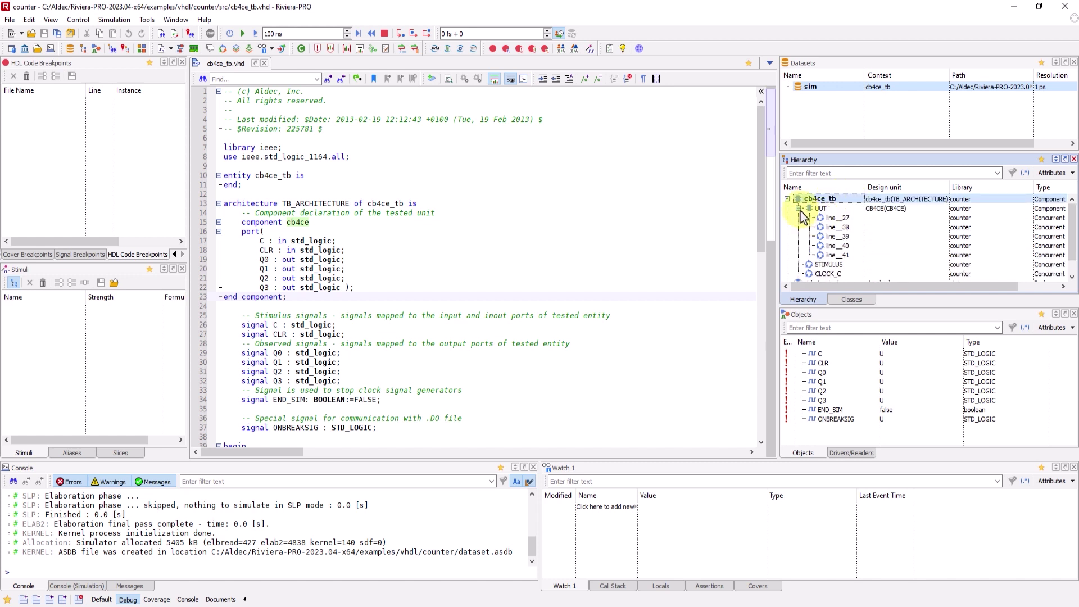
pyautogui.doubleClick(825, 210)
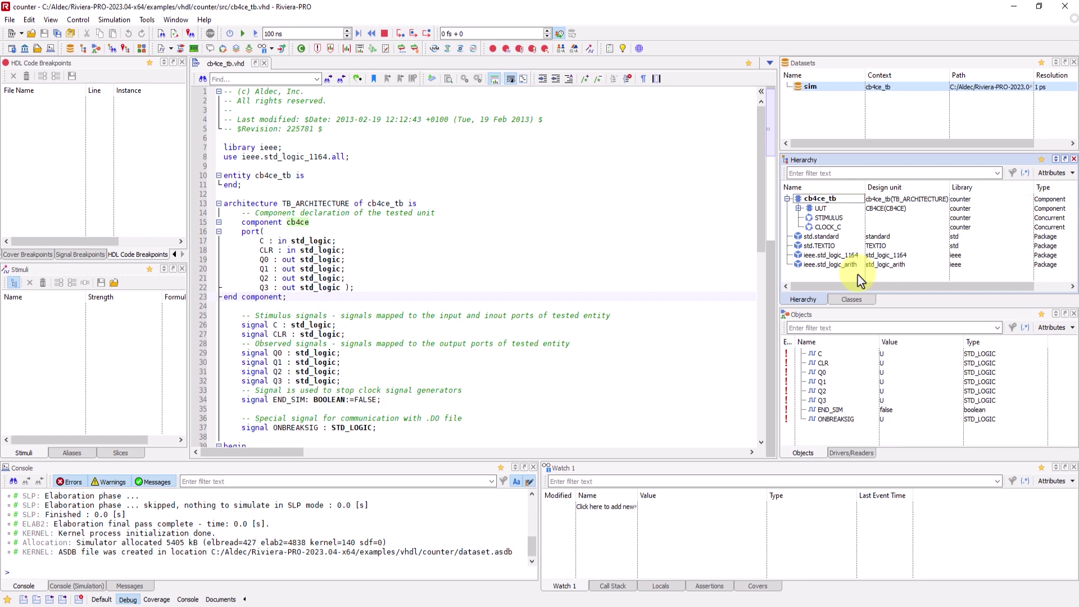
# Show the Language column in the Hierarchy window and hide it again.
pyautogui.rightClick(845, 189)
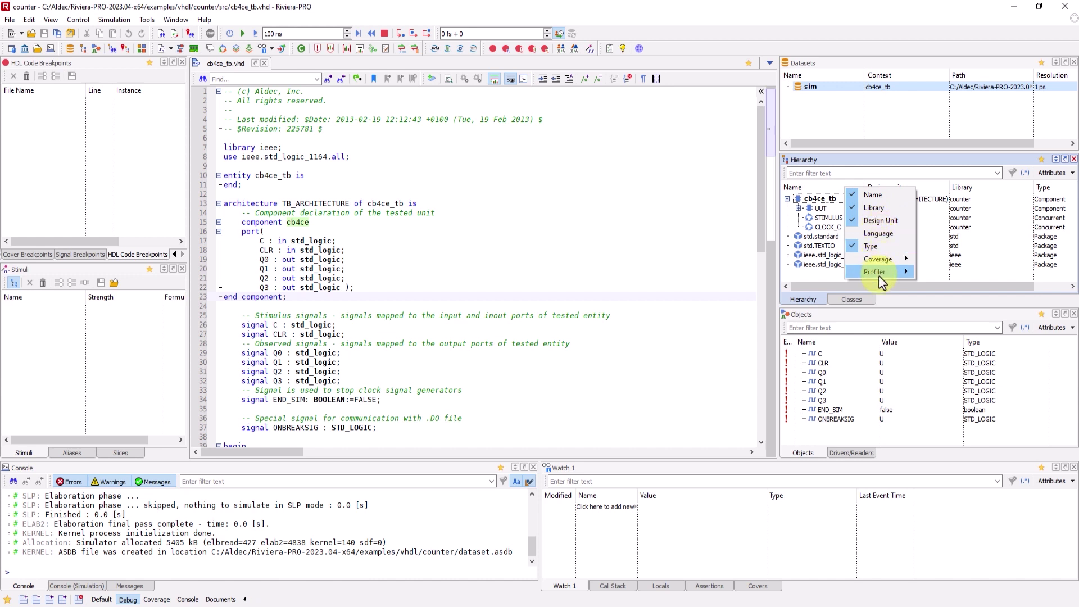
pyautogui.click(877, 234)
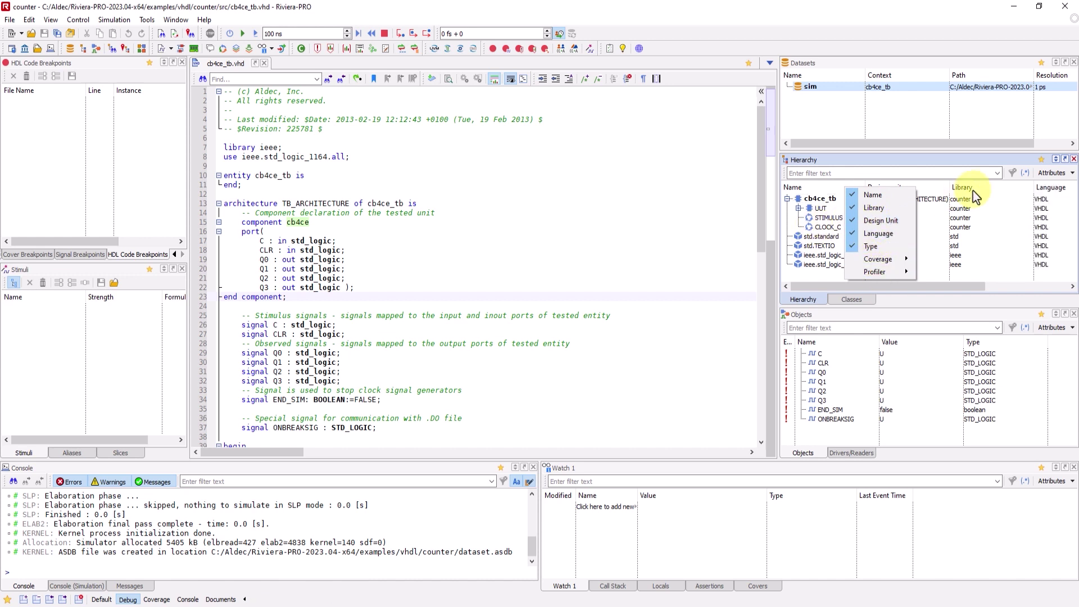
pyautogui.click(879, 233)
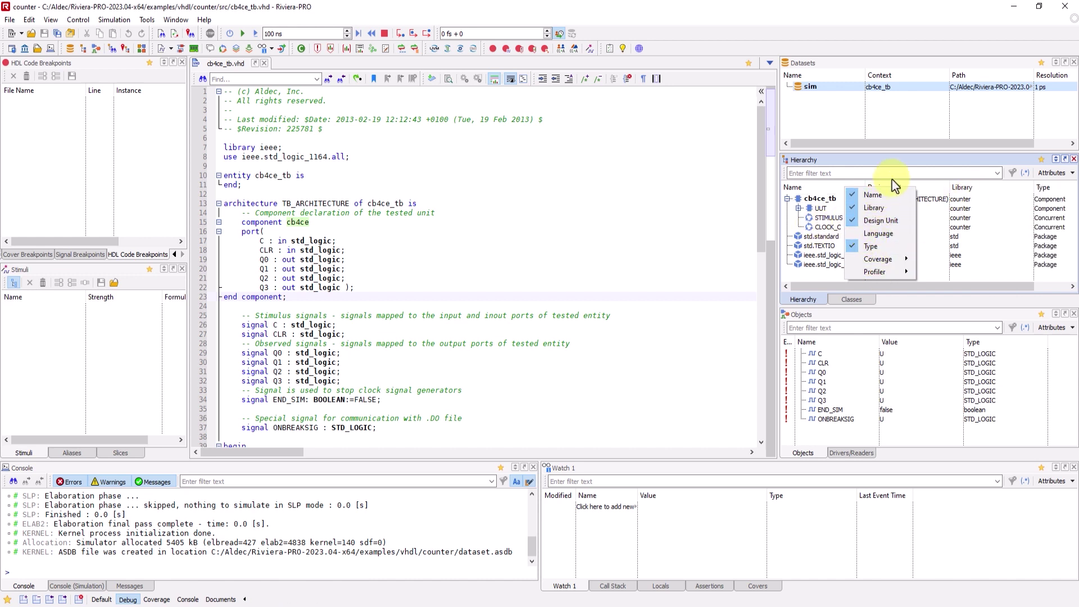
# Review the Add to and Cumulative Coverage commands for the STIMULUS process and show its instantiation in the source code.
pyautogui.rightClick(996, 217)
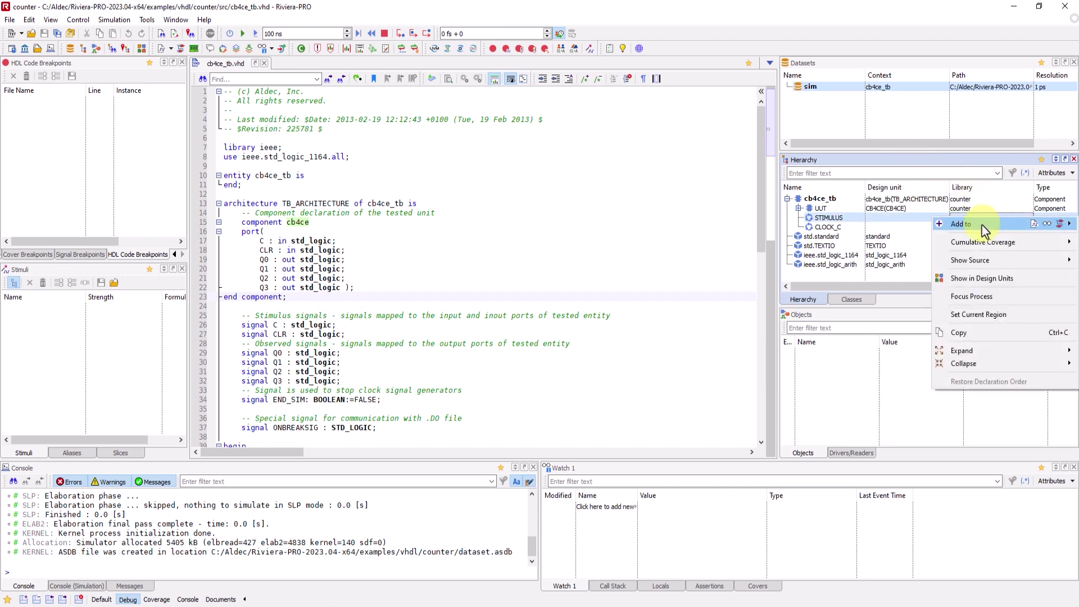
pyautogui.moveTo(983, 225)
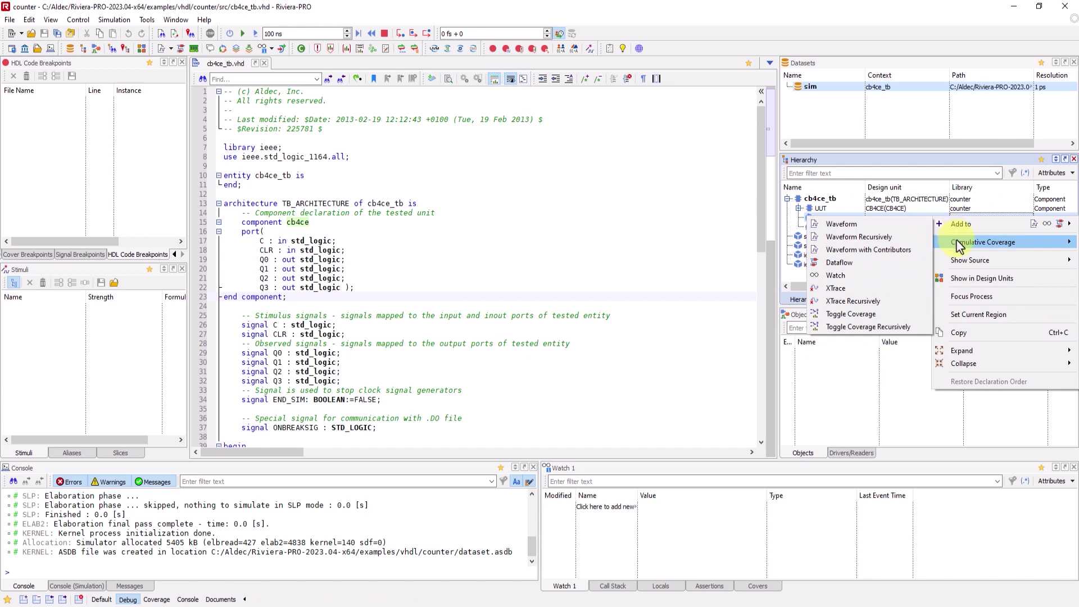
pyautogui.moveTo(962, 243)
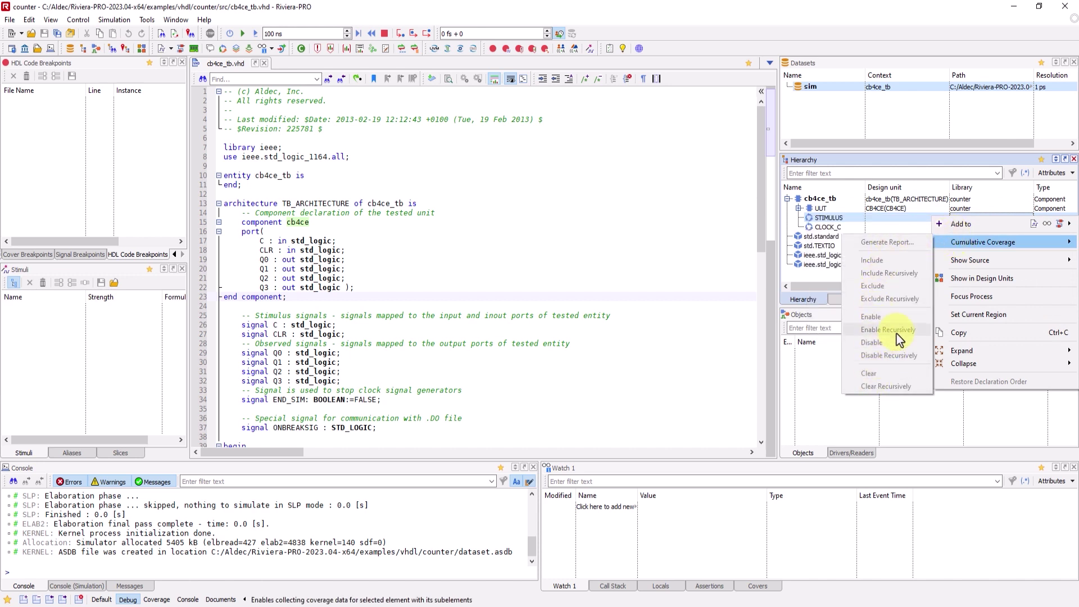
pyautogui.moveTo(958, 262)
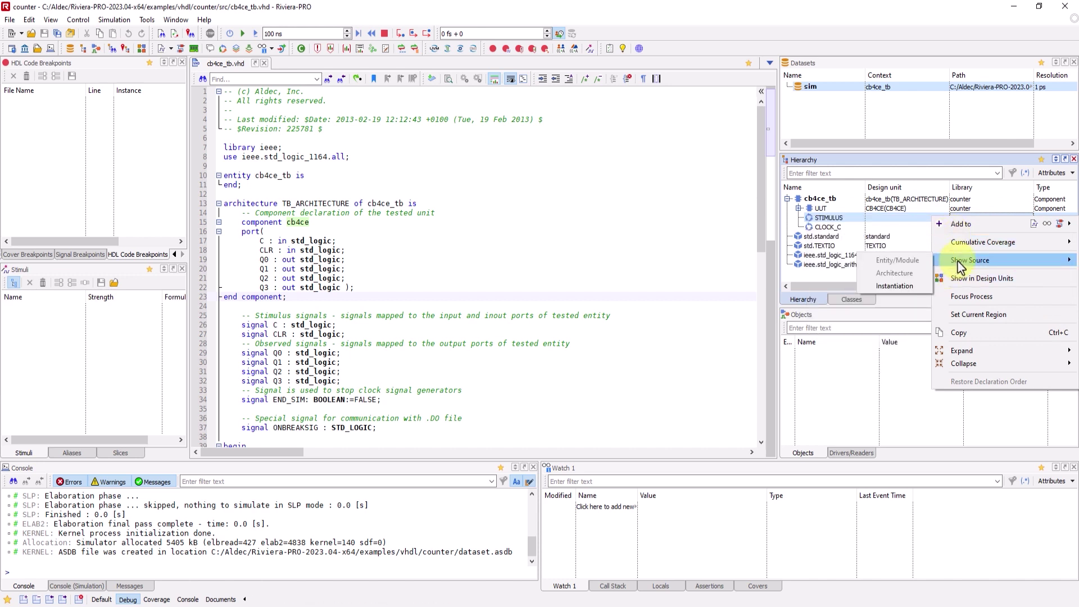
pyautogui.click(899, 285)
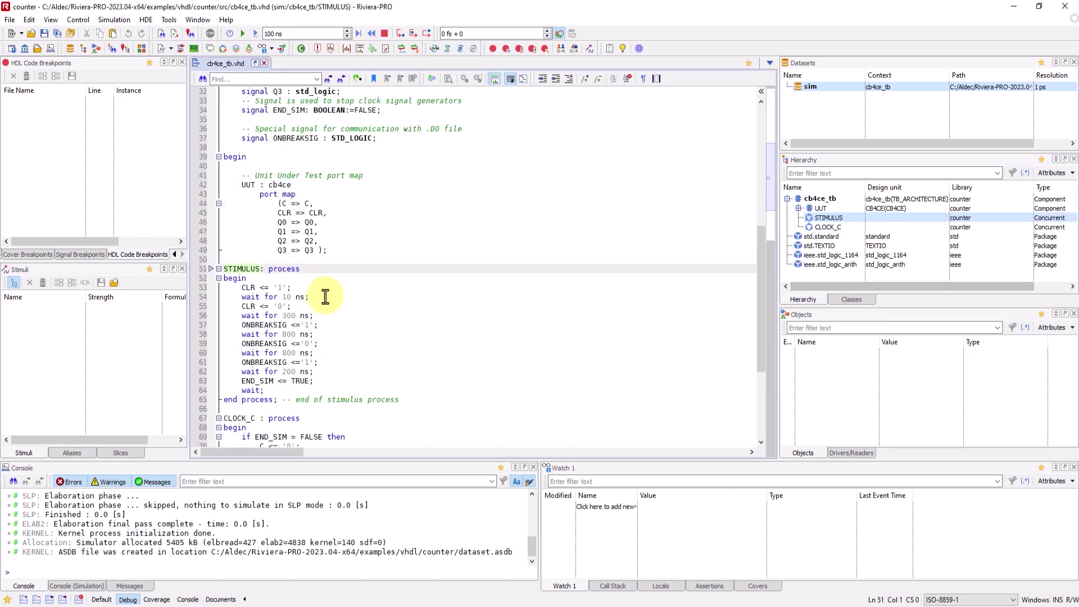
# Review the remaining commands for STIMULUS without running any and select cb4ce_tb in the Hierarchy window.
pyautogui.rightClick(826, 224)
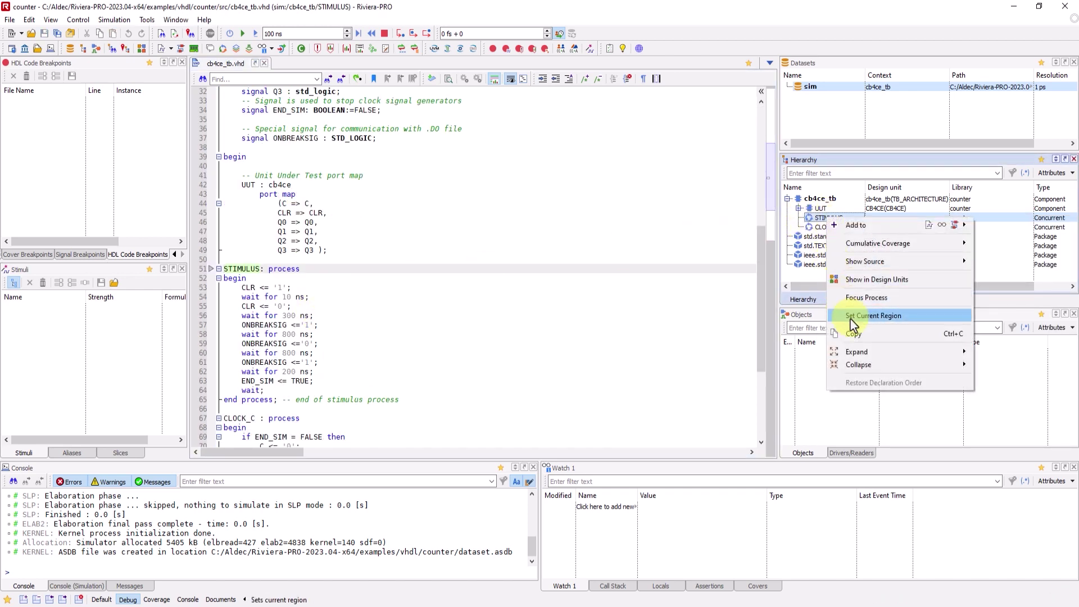
pyautogui.click(813, 200)
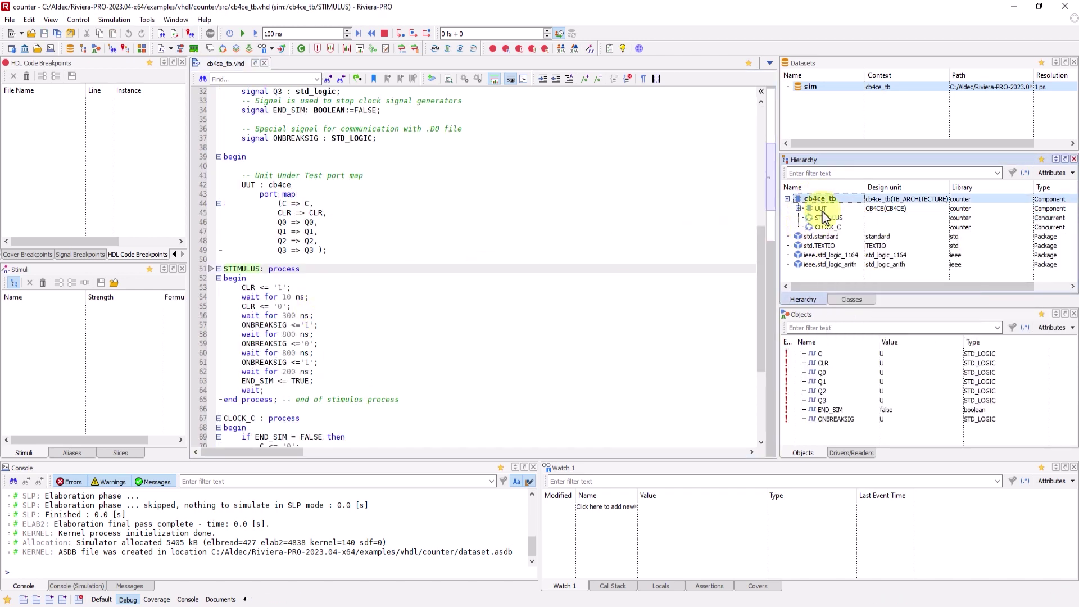
pyautogui.rightClick(825, 211)
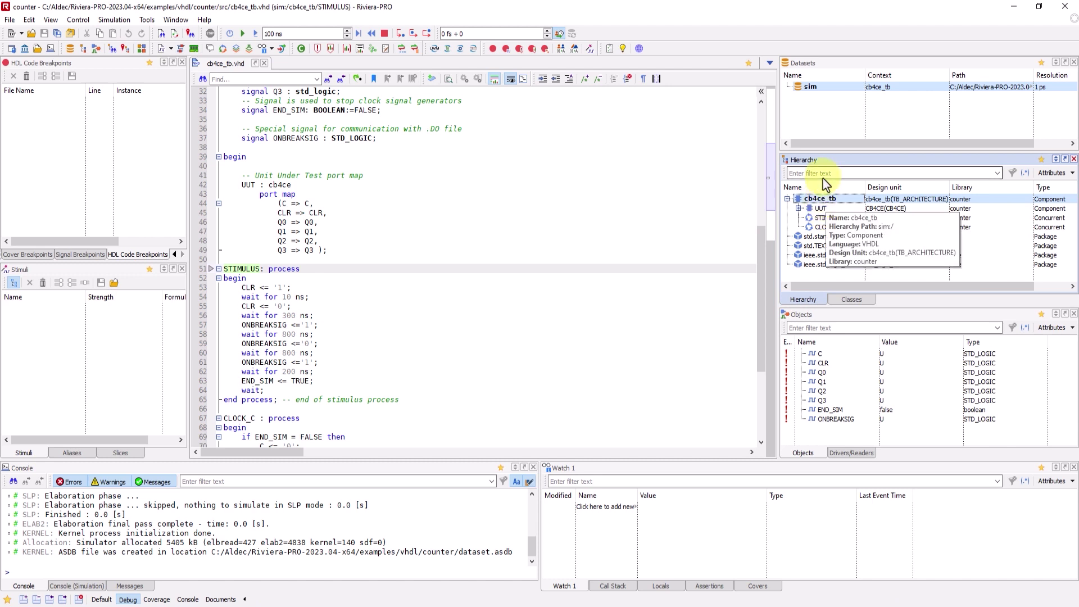
# Filter the Hierarchy window by CLOCK*, review the attribute filter options, and clear the filter again.
pyautogui.click(823, 179)
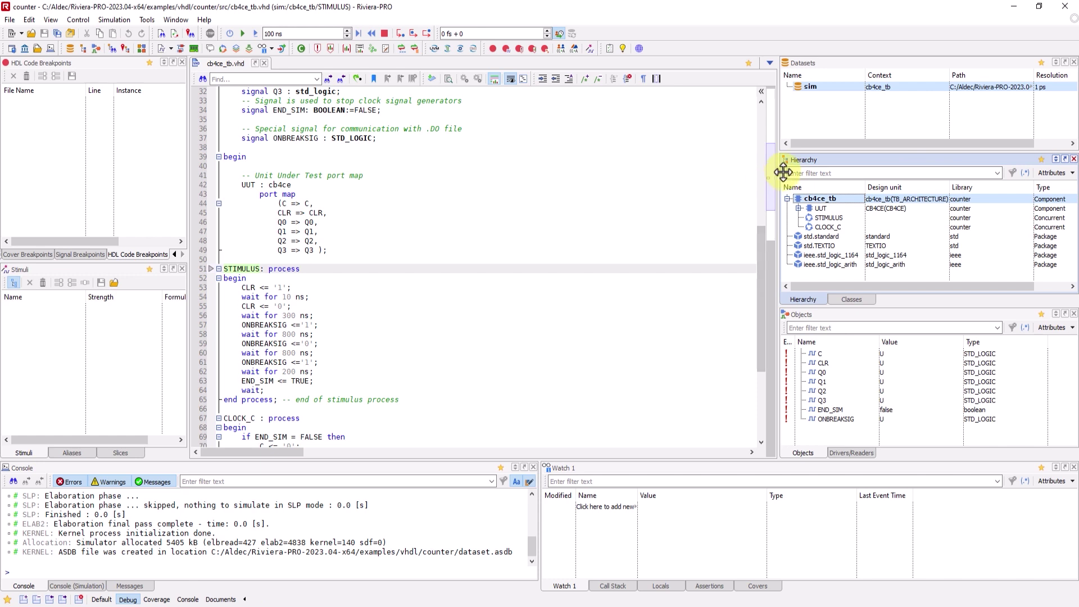
pyautogui.click(816, 174)
pyautogui.write('CLOCK*')
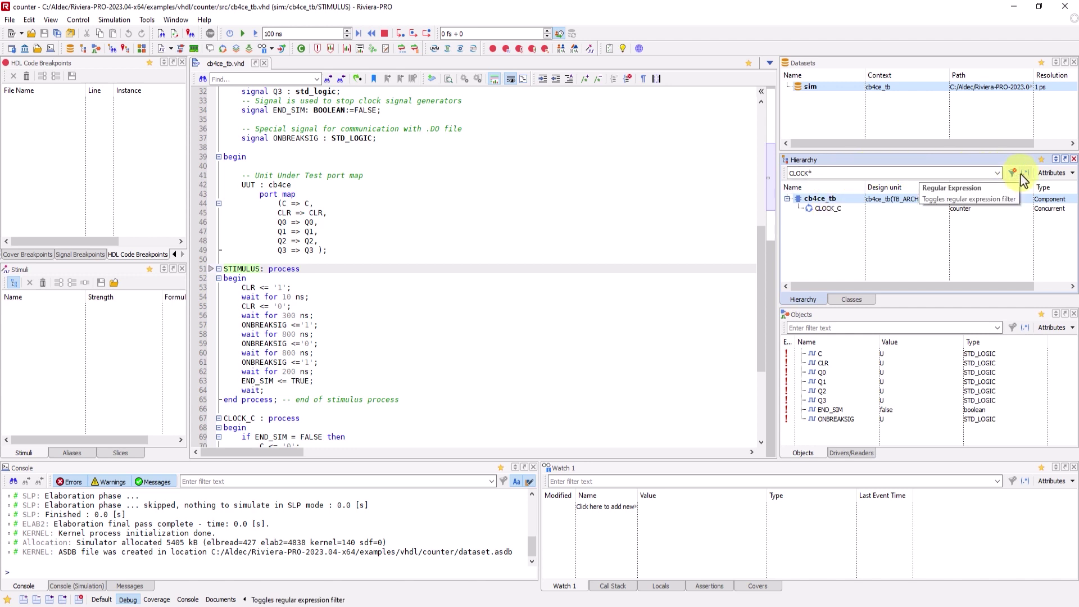
pyautogui.click(1049, 175)
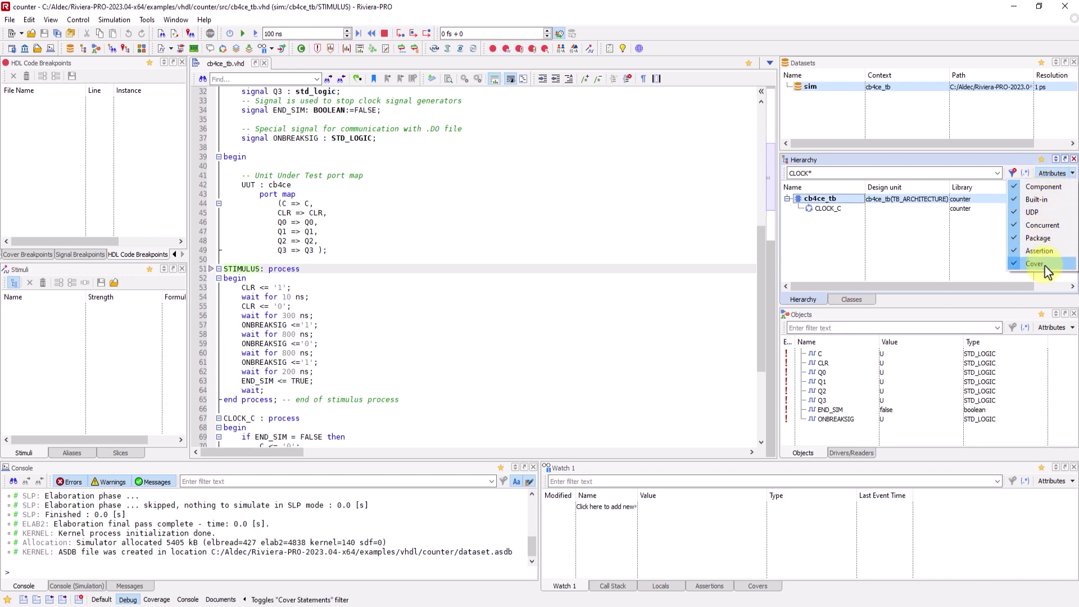
pyautogui.click(980, 173)
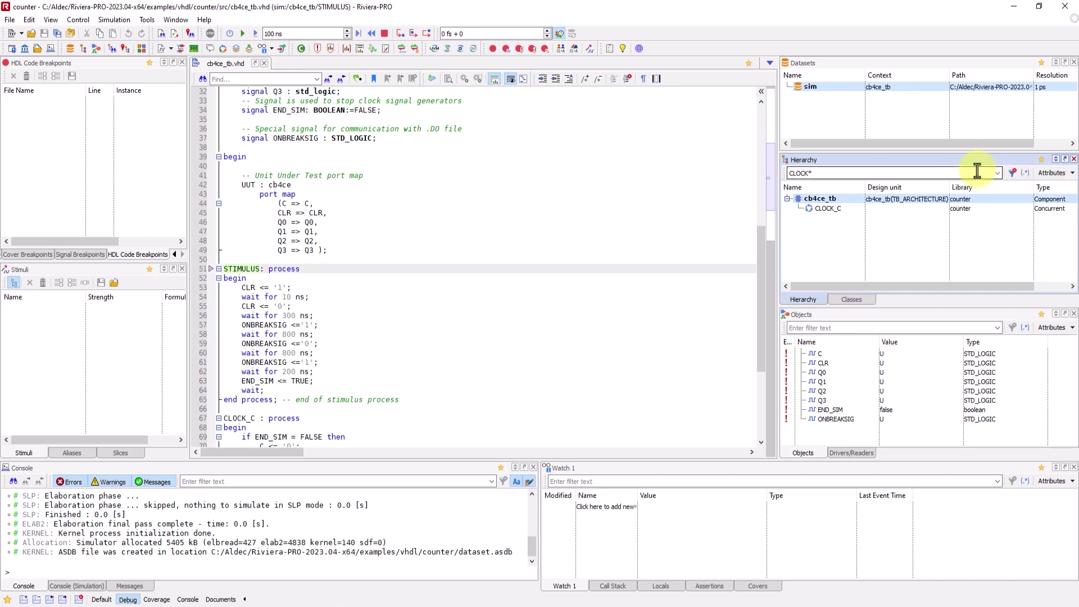
pyautogui.click(1012, 174)
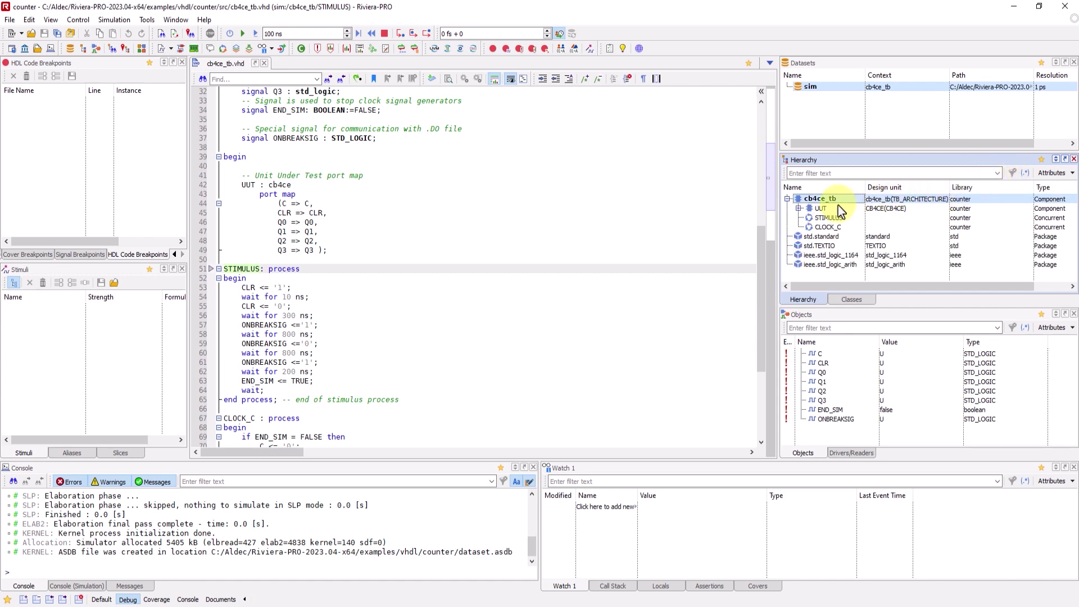
# Open Find in Hierarchy, clear the object name, and compare the search criteria for nodes and objects.
pyautogui.moveTo(838, 206)
pyautogui.scroll(10, 483, 260)
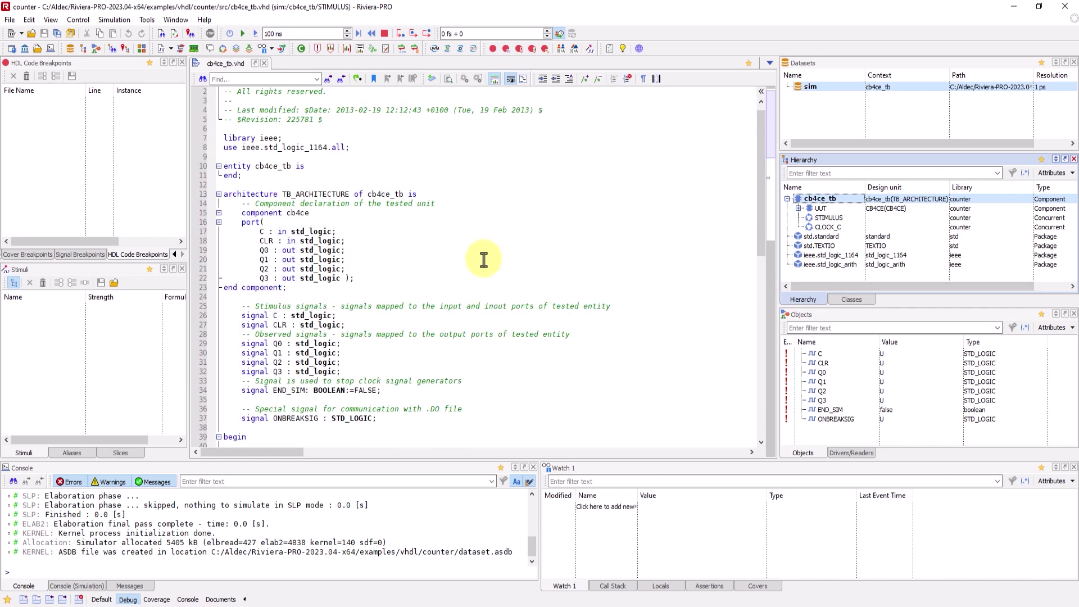
pyautogui.click(113, 54)
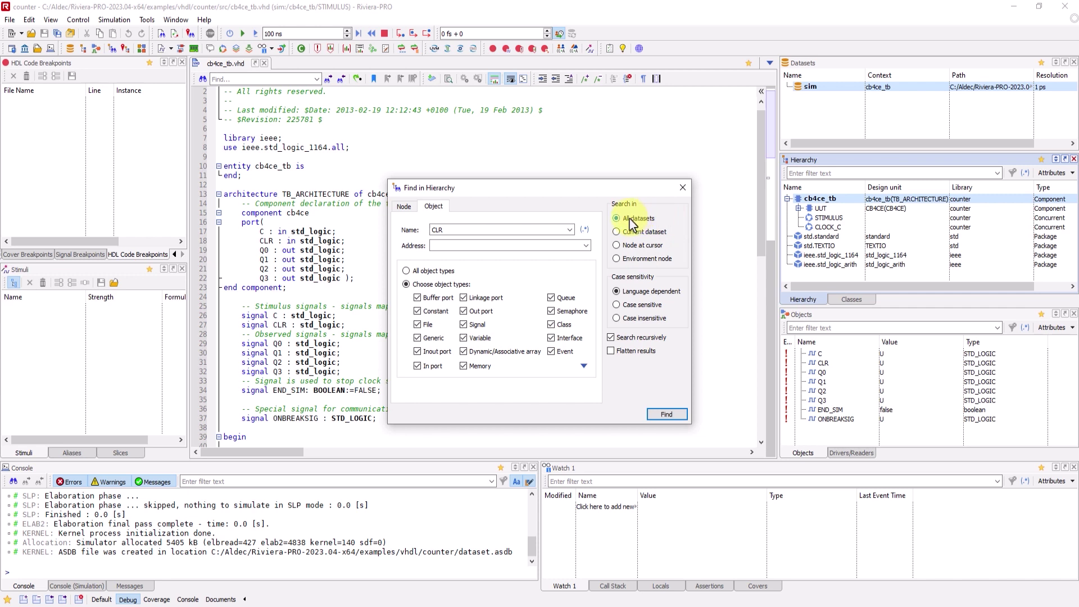
pyautogui.doubleClick(537, 228)
pyautogui.press('BackSpace')
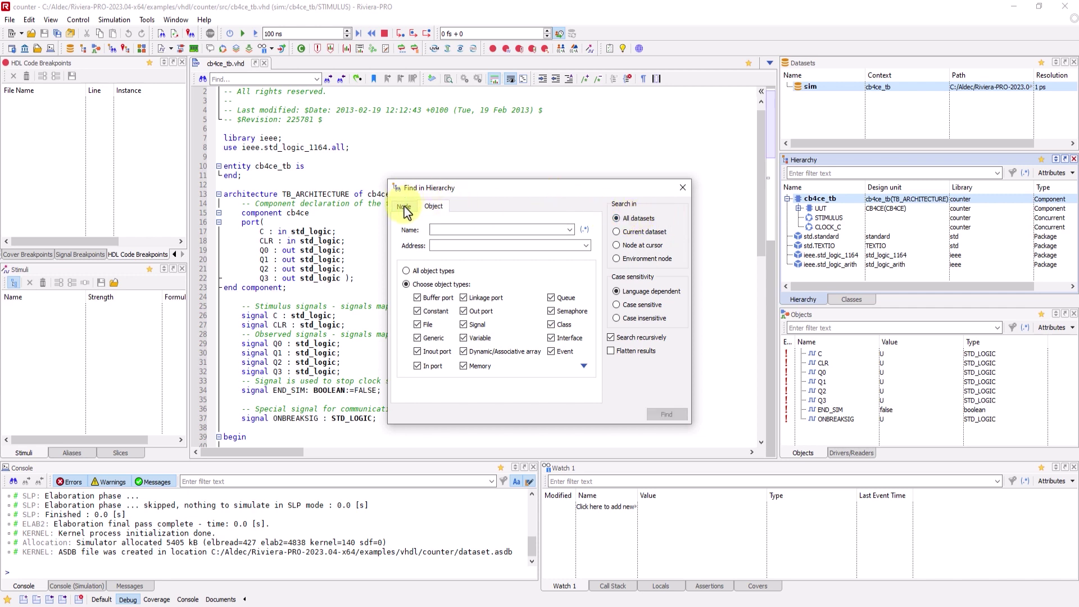
pyautogui.click(405, 207)
pyautogui.click(432, 207)
pyautogui.click(409, 207)
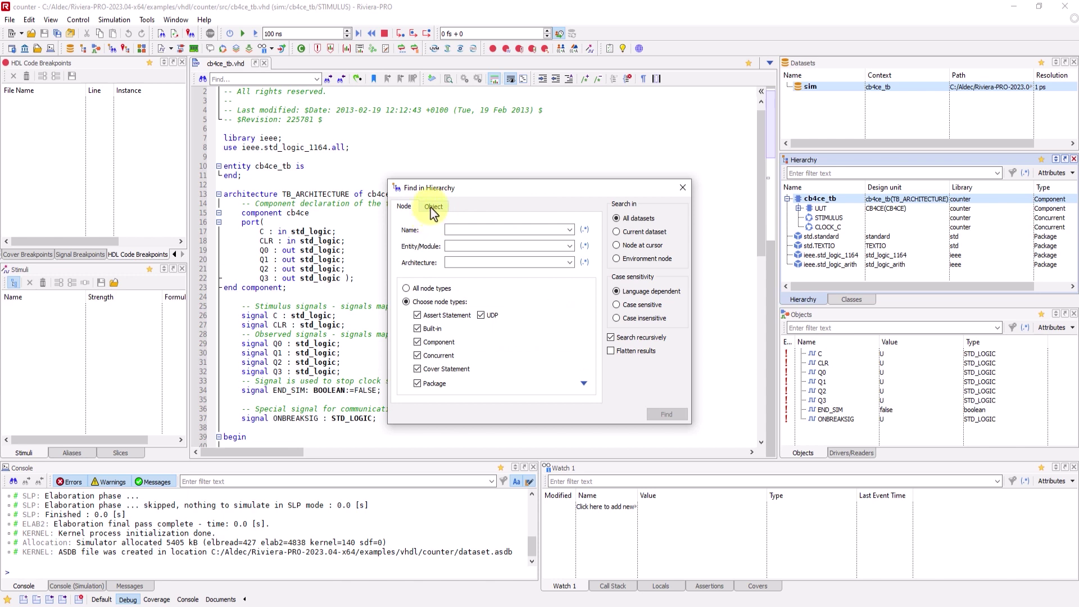
pyautogui.click(431, 208)
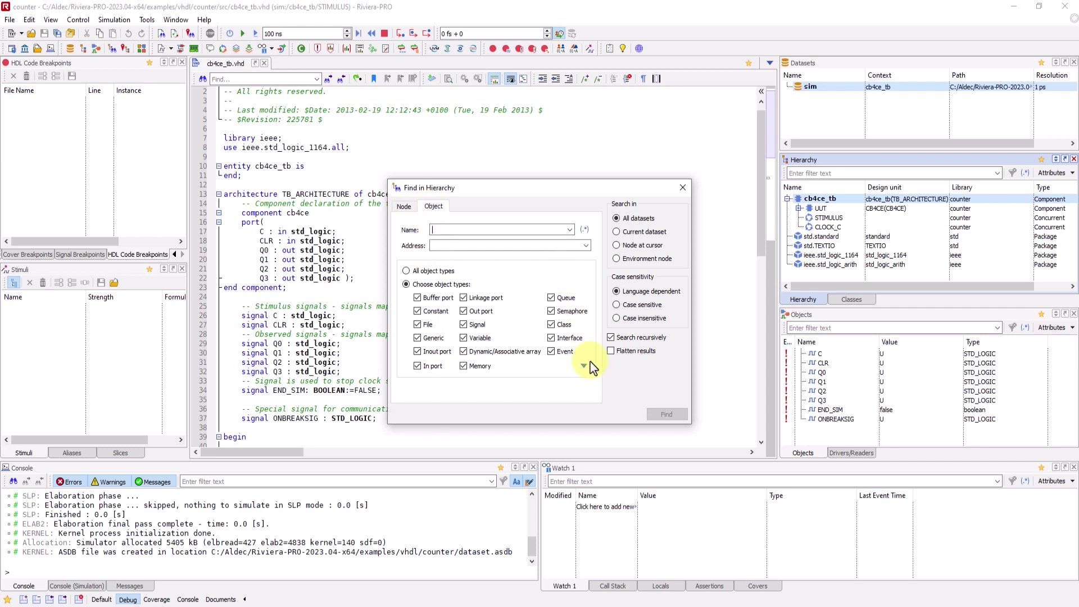
pyautogui.click(405, 206)
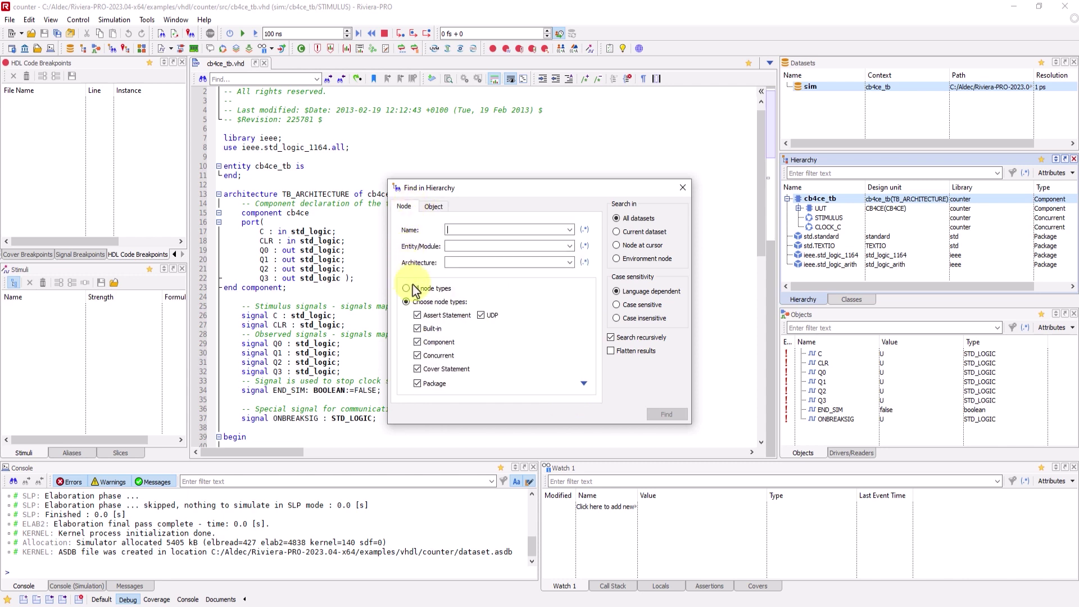
# Search all datasets for objects named CLR, select the match under UUT, and close the find results.
pyautogui.click(433, 208)
pyautogui.click(465, 230)
pyautogui.write('CLR')
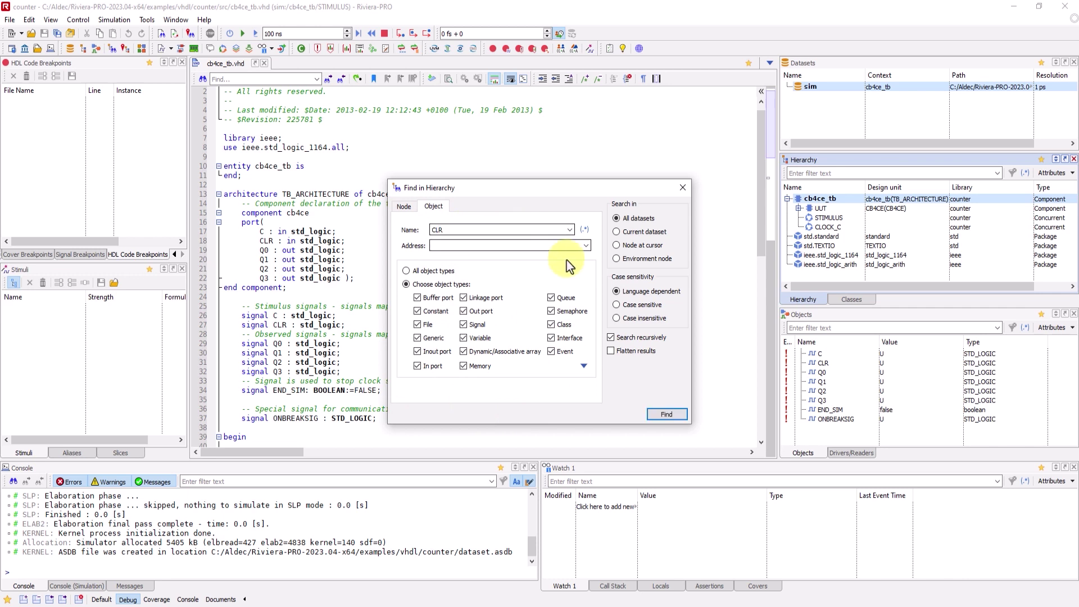
pyautogui.click(664, 415)
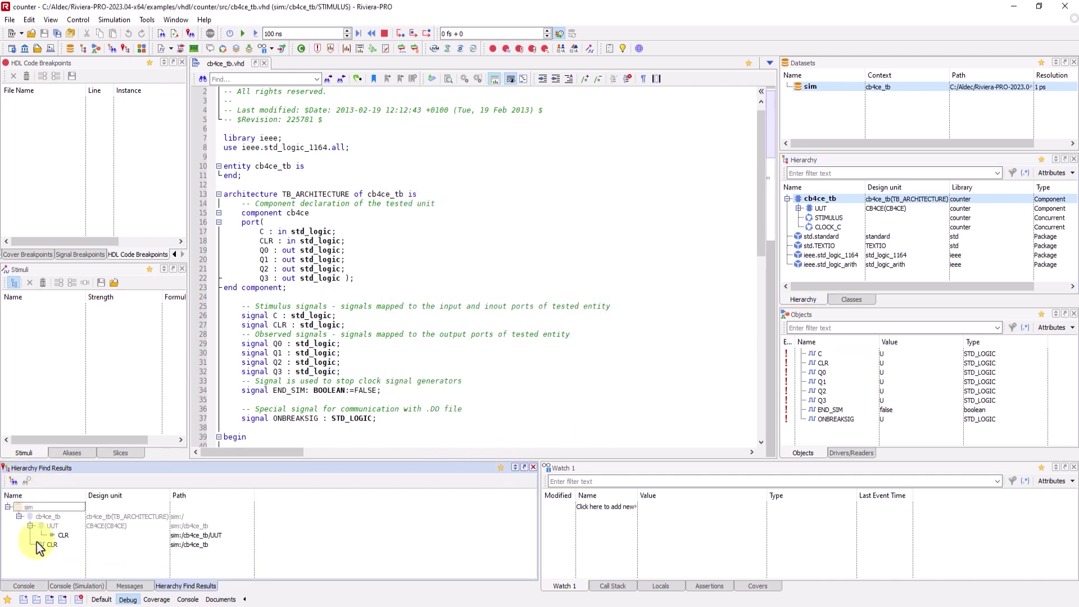
pyautogui.click(73, 535)
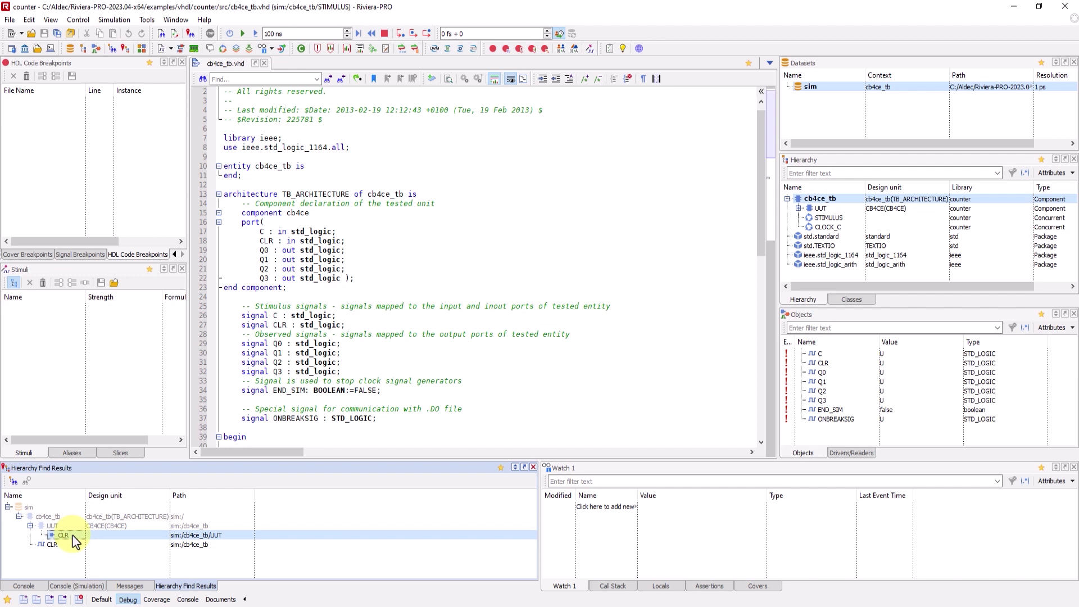
pyautogui.click(534, 467)
# Activate the Objects window and widen its Event column so the full heading fits.
pyautogui.click(835, 315)
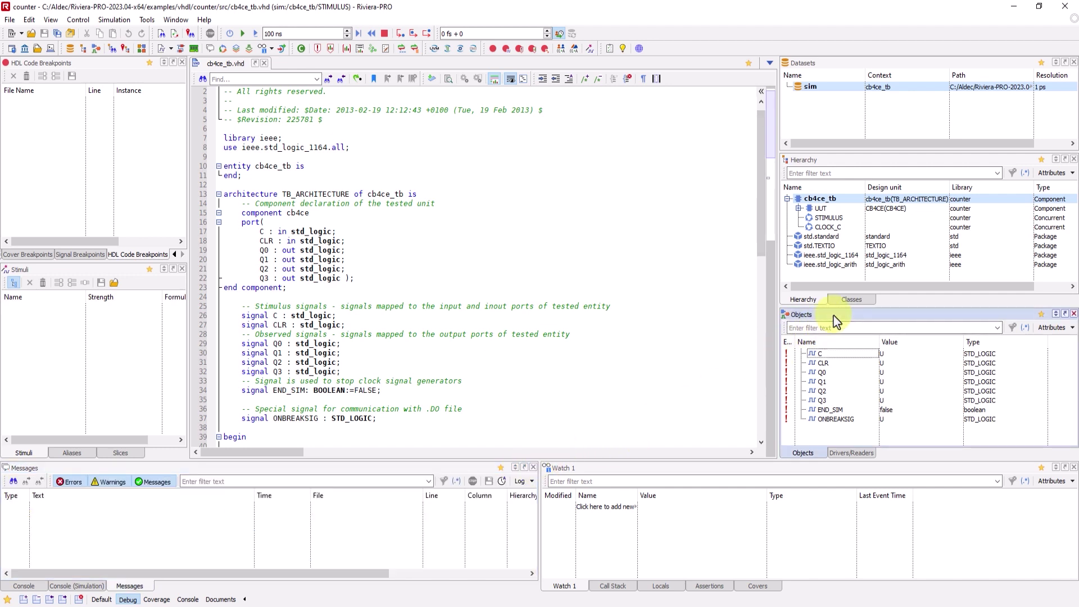
pyautogui.moveTo(795, 340); pyautogui.dragTo(819, 339)
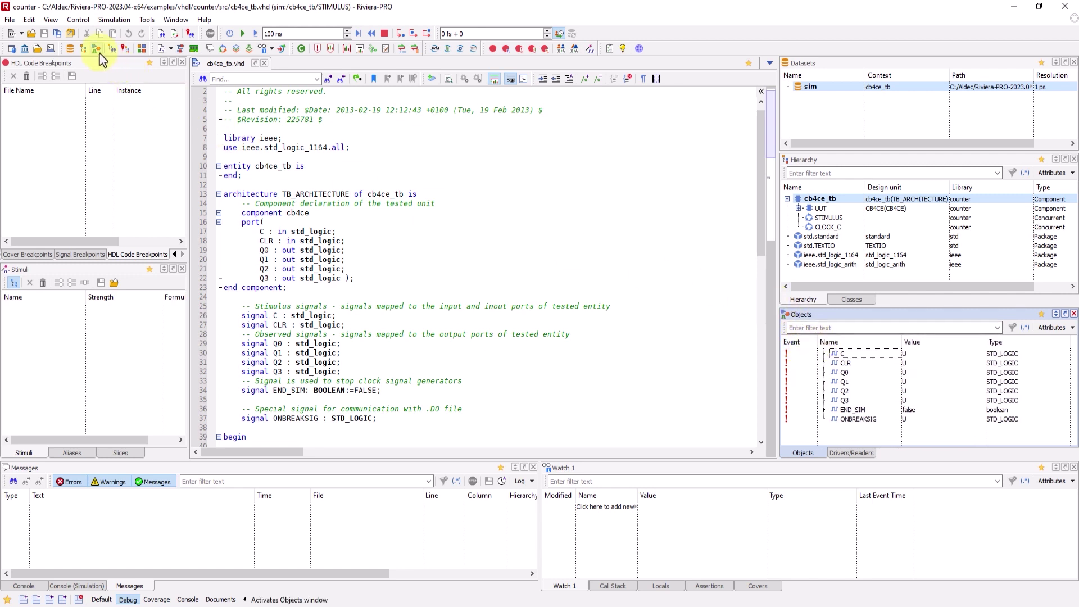
pyautogui.moveTo(861, 373)
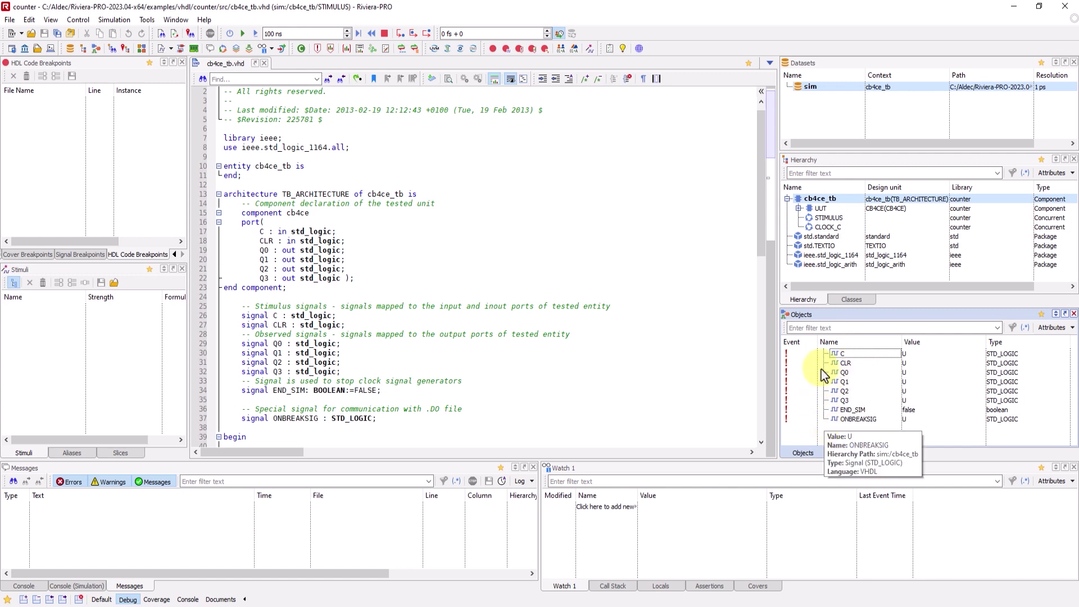
pyautogui.click(835, 166)
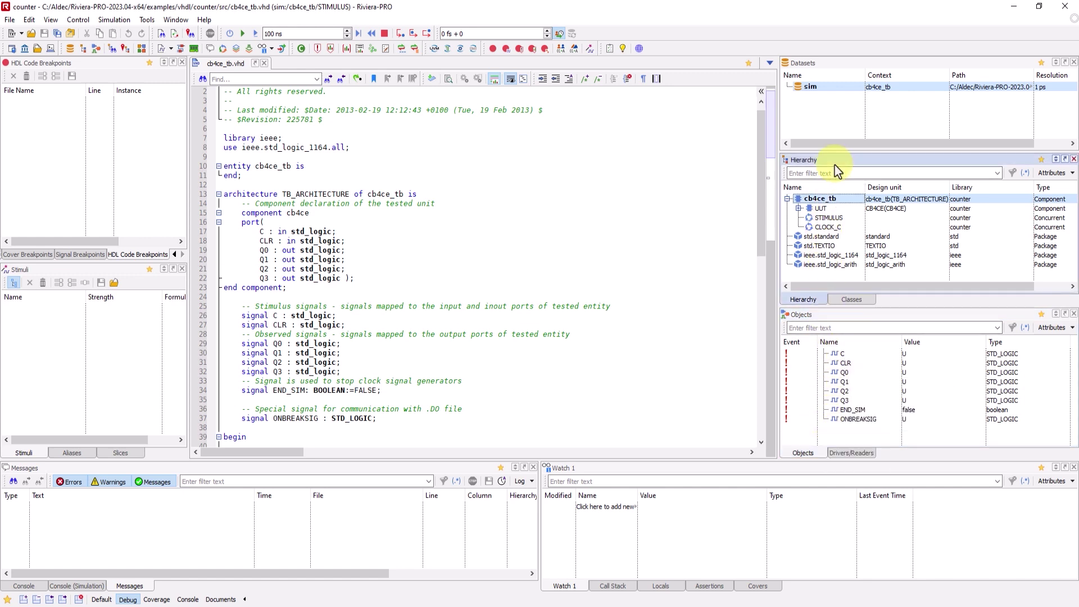
pyautogui.click(892, 318)
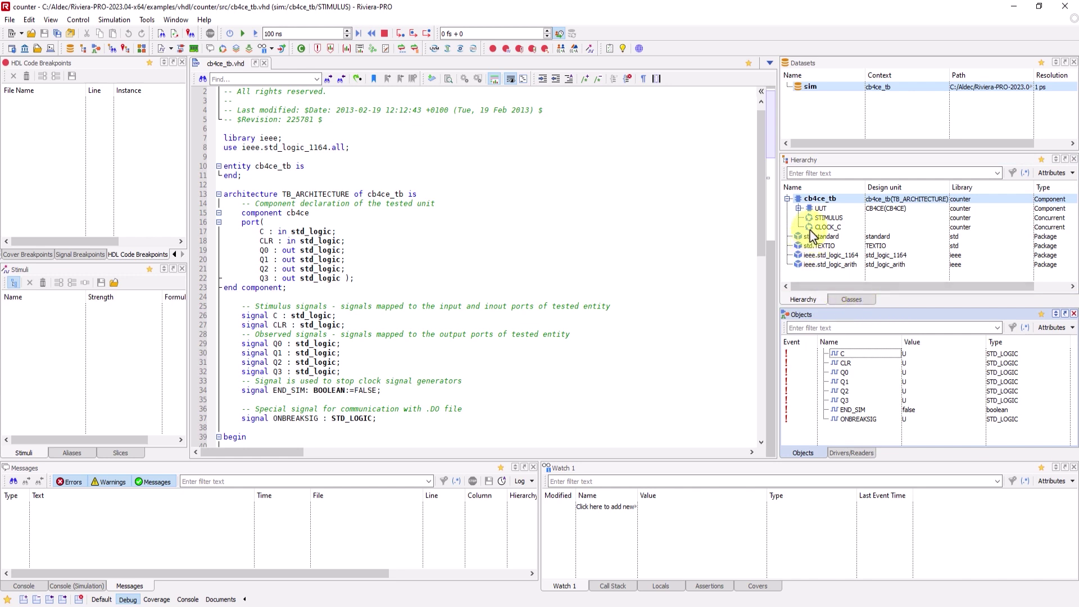
# Compare the objects of UUT, cb4ce_tb and std.TEXTIO by selecting them in the Hierarchy window, finishing on cb4ce_tb.
pyautogui.click(821, 210)
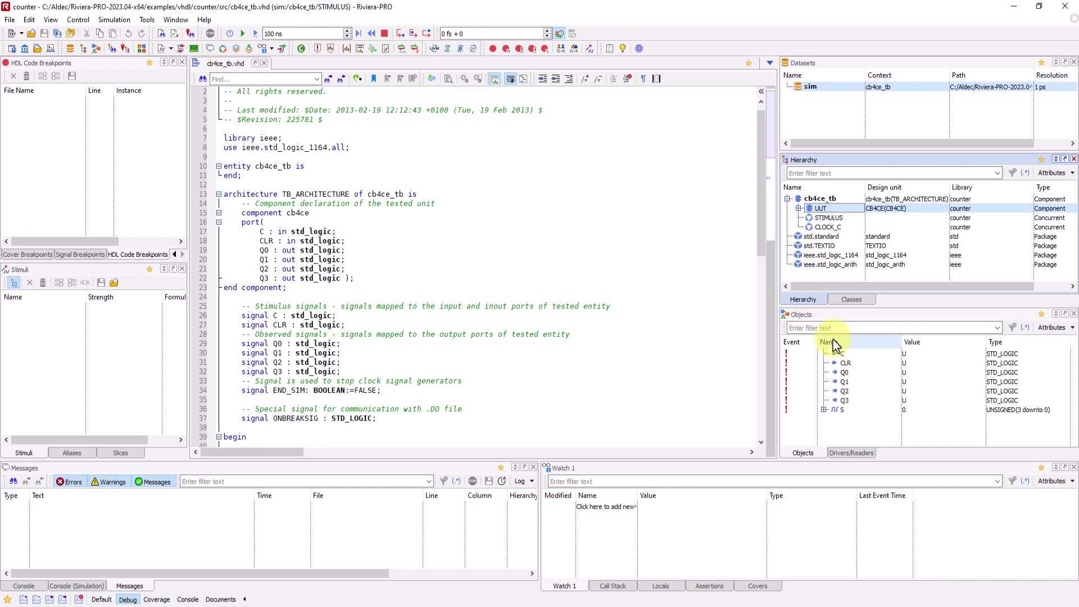
pyautogui.click(820, 199)
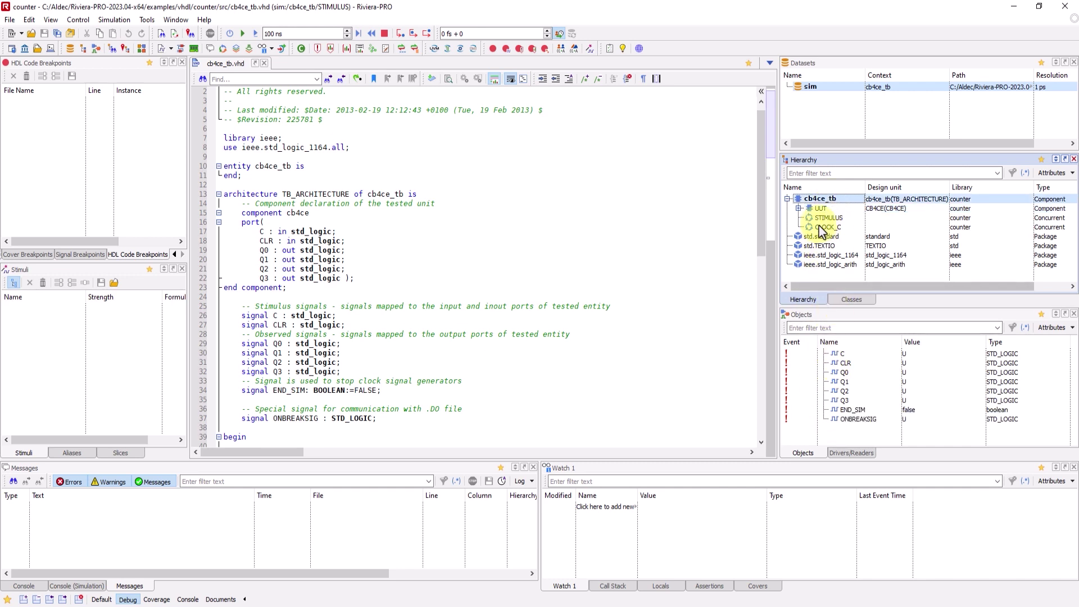
pyautogui.click(819, 246)
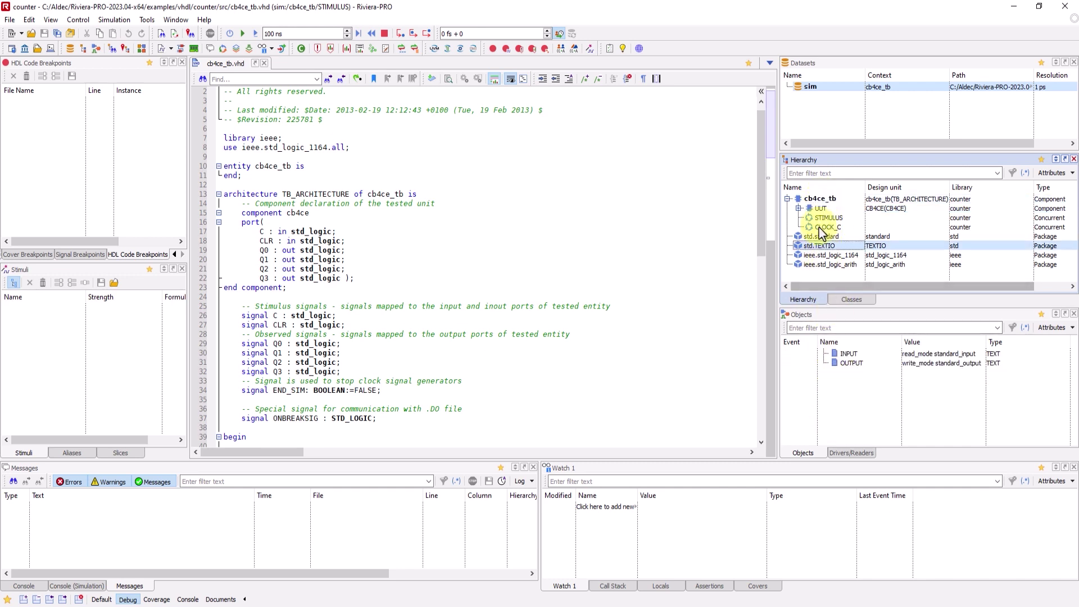
pyautogui.click(819, 210)
pyautogui.click(820, 199)
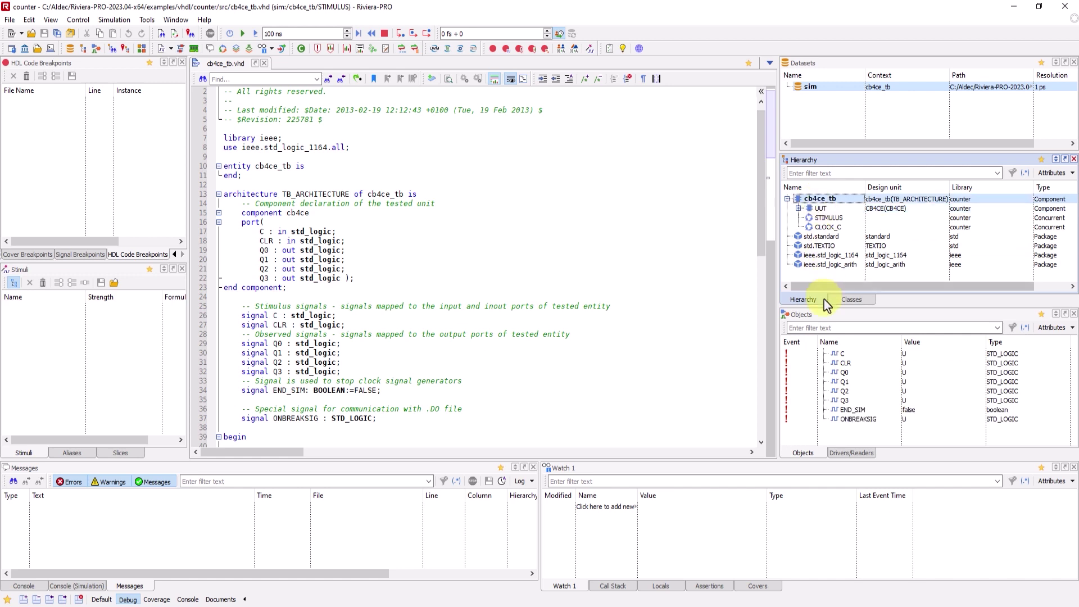
# Review the columns available for the Objects window, including the Coverage ones, without changing the selection.
pyautogui.rightClick(855, 345)
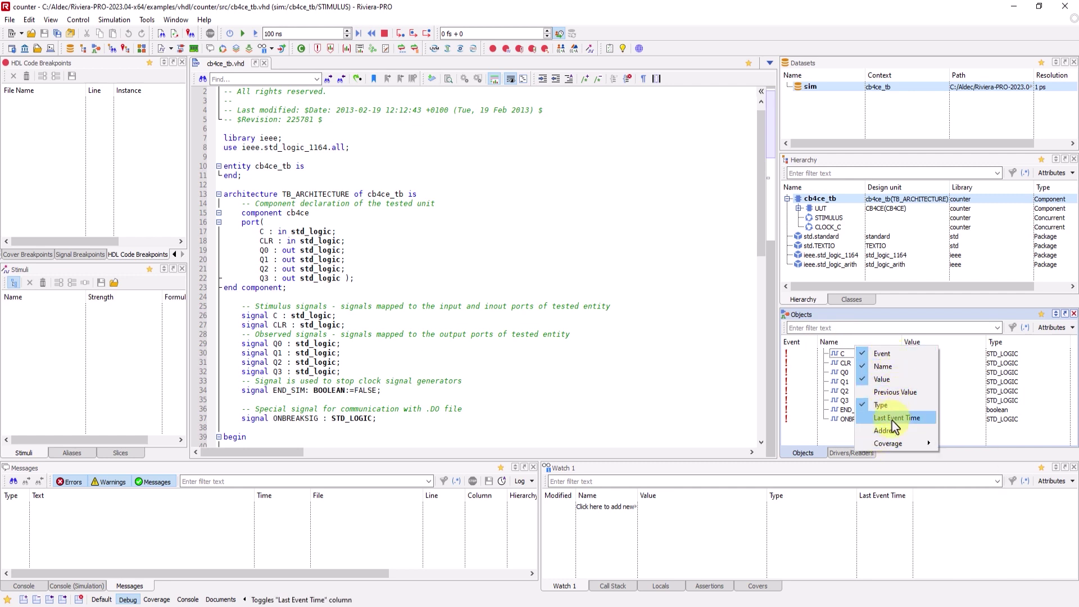
pyautogui.moveTo(922, 444)
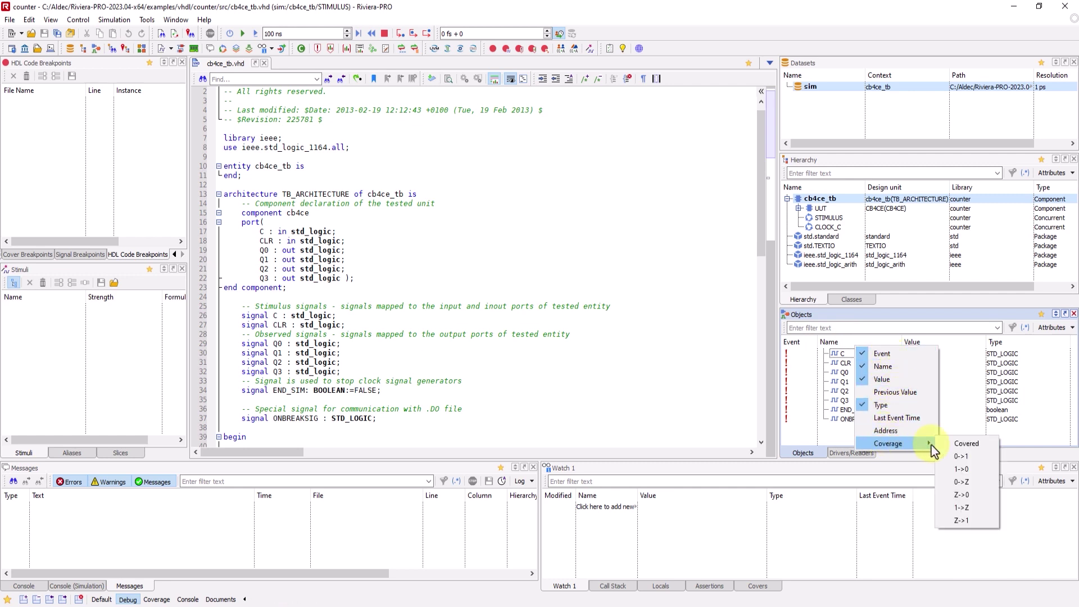
pyautogui.click(934, 315)
# Review the commands available for signal C in the Objects window, including Add to, Toggle Coverage and Set Signal Breakpoint, without applying any.
pyautogui.rightClick(879, 353)
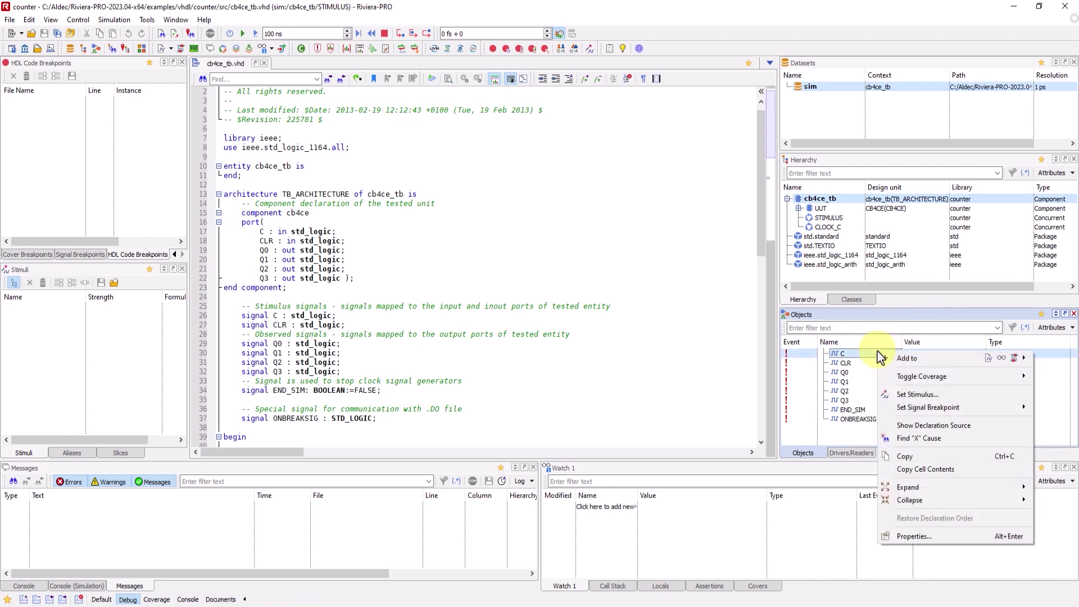
pyautogui.moveTo(889, 359)
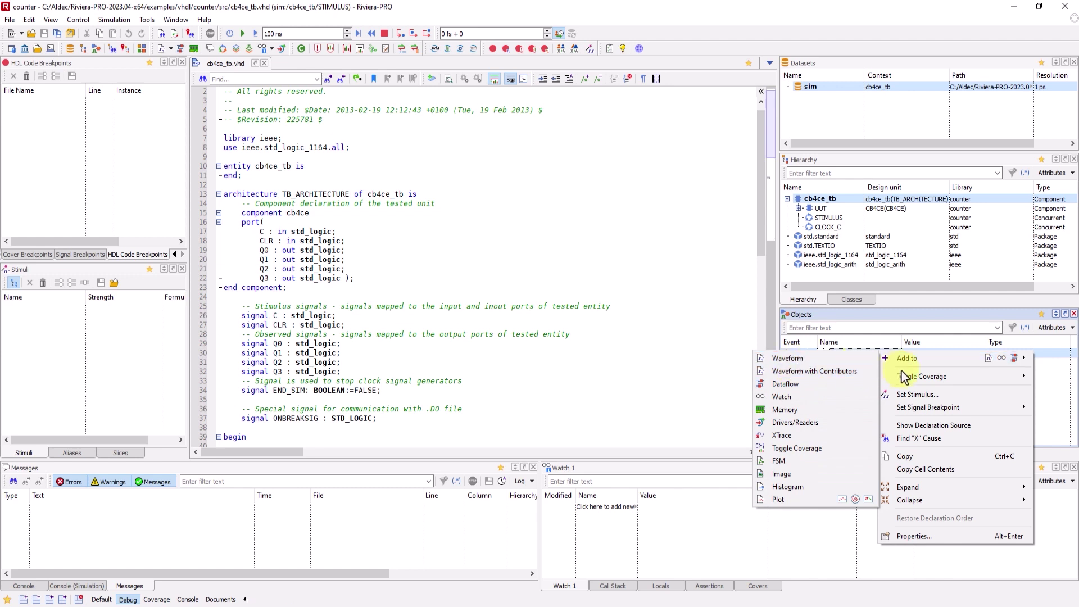
pyautogui.moveTo(902, 376)
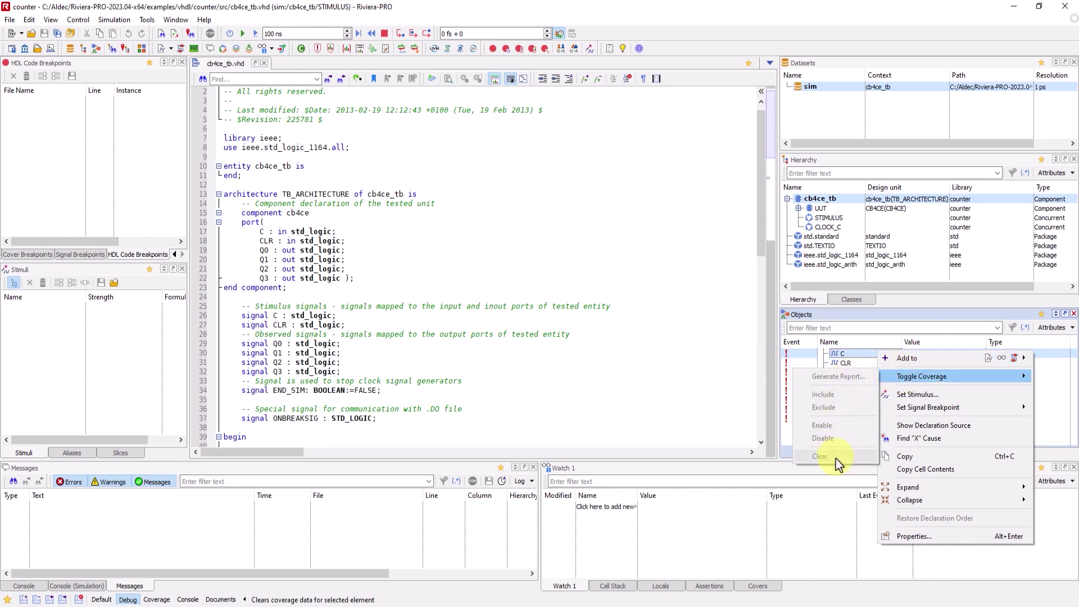
pyautogui.moveTo(902, 410)
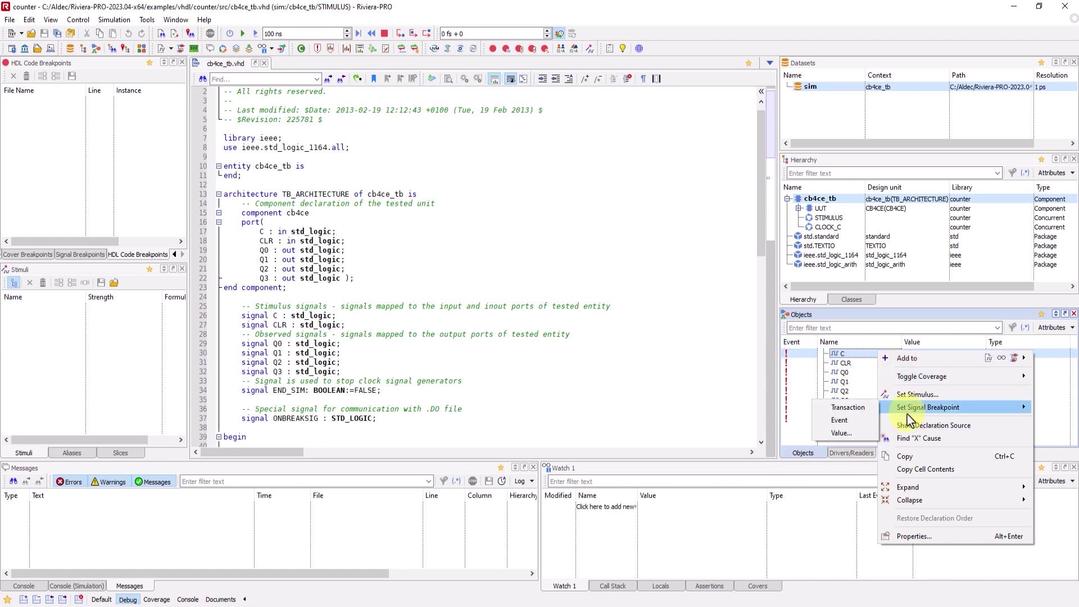
pyautogui.click(862, 313)
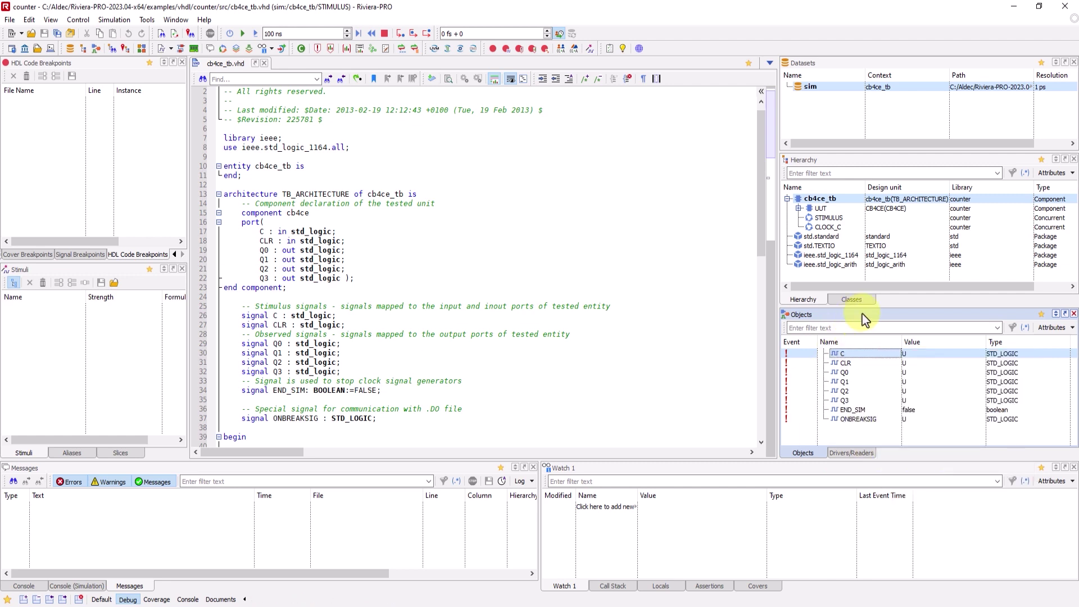
# Filter the Objects window to names matching Q*, and clear the filter again.
pyautogui.click(950, 326)
pyautogui.write('Q*')
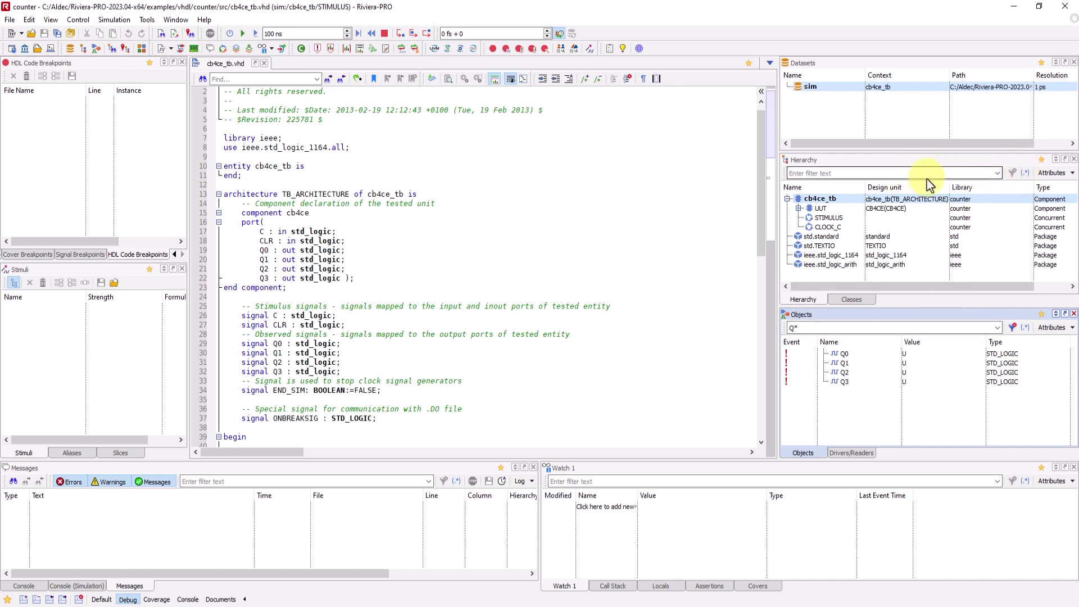
pyautogui.click(1011, 329)
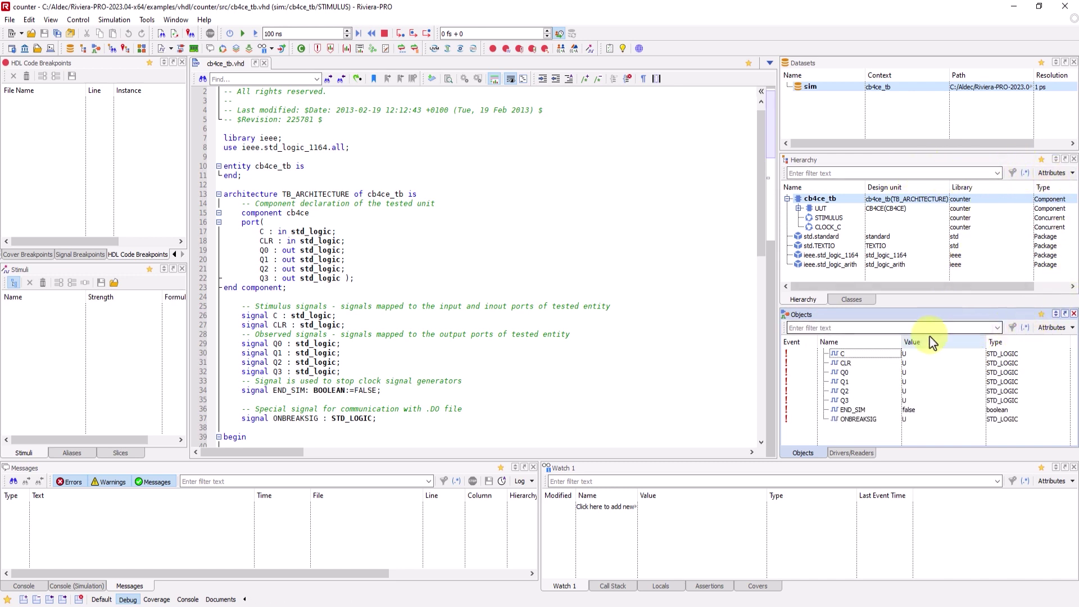
# Add the dataset_delay file from the counter folder to the Datasets window.
pyautogui.rightClick(832, 124)
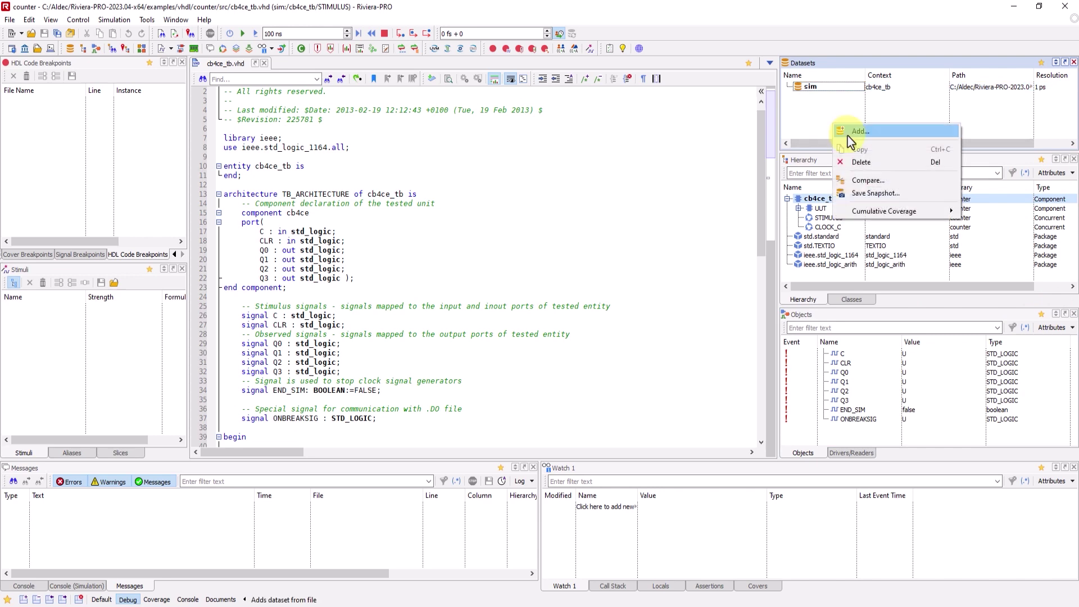
pyautogui.click(855, 137)
pyautogui.click(195, 158)
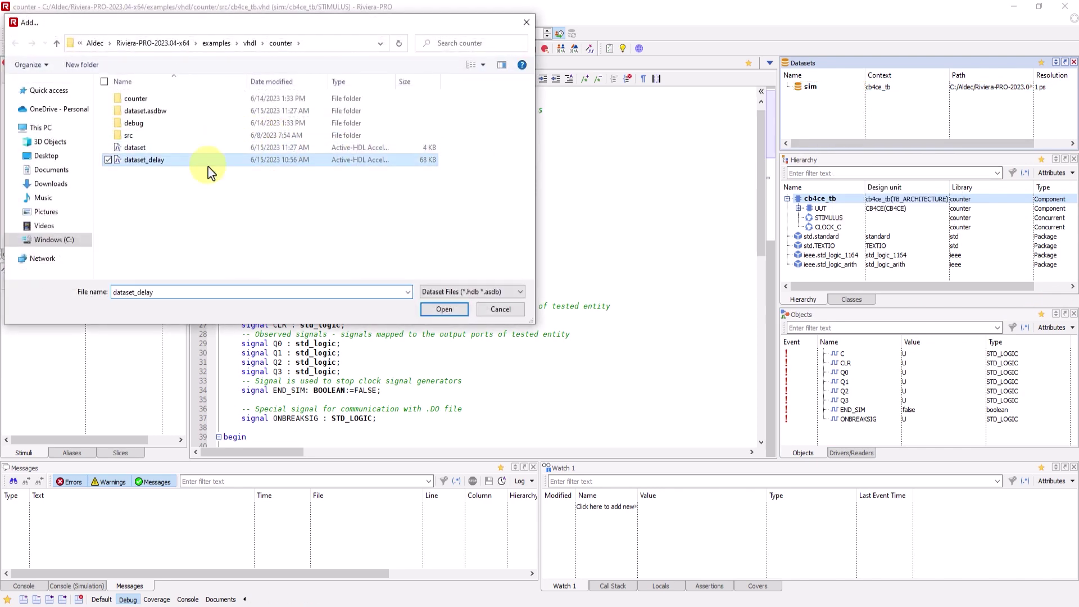
pyautogui.click(444, 309)
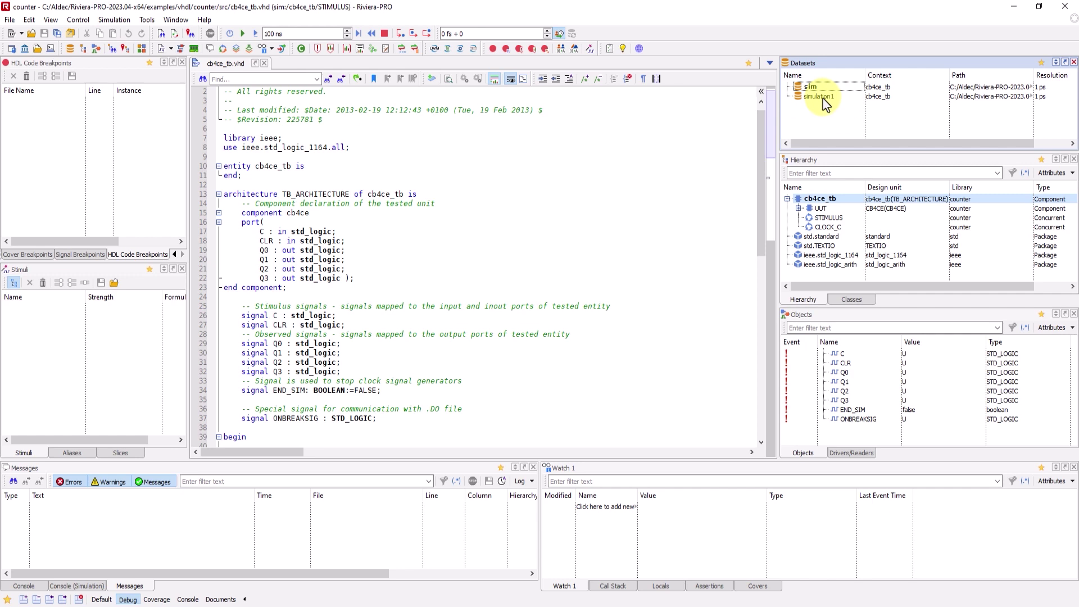
# Activate the simulation1 dataset, check its contents in the Hierarchy and Objects windows, and make sim the active dataset again.
pyautogui.click(824, 96)
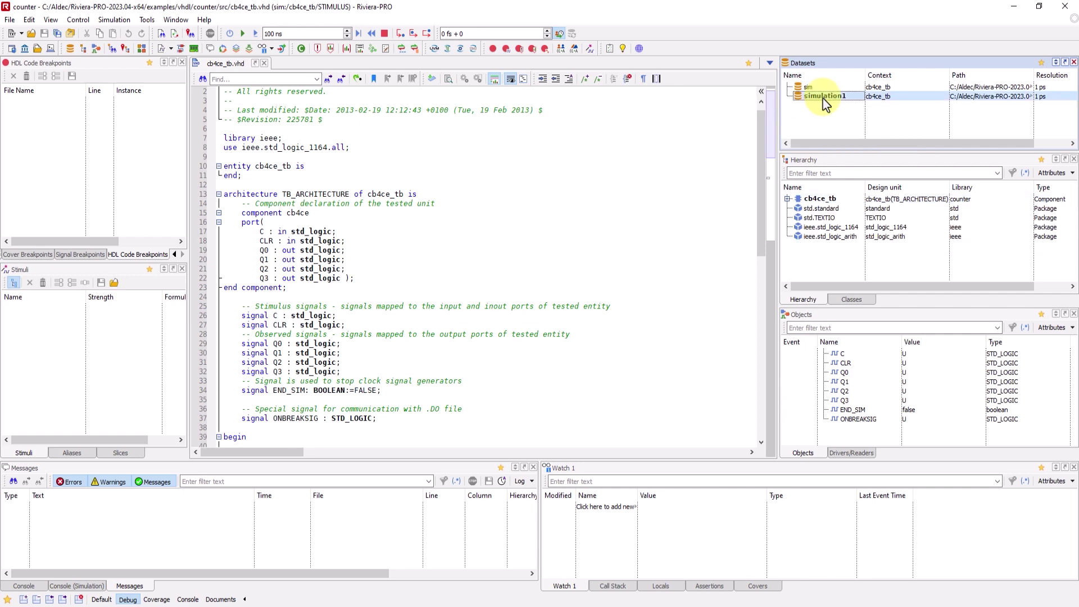
pyautogui.click(817, 164)
pyautogui.click(819, 317)
pyautogui.click(797, 163)
pyautogui.click(828, 319)
pyautogui.click(810, 100)
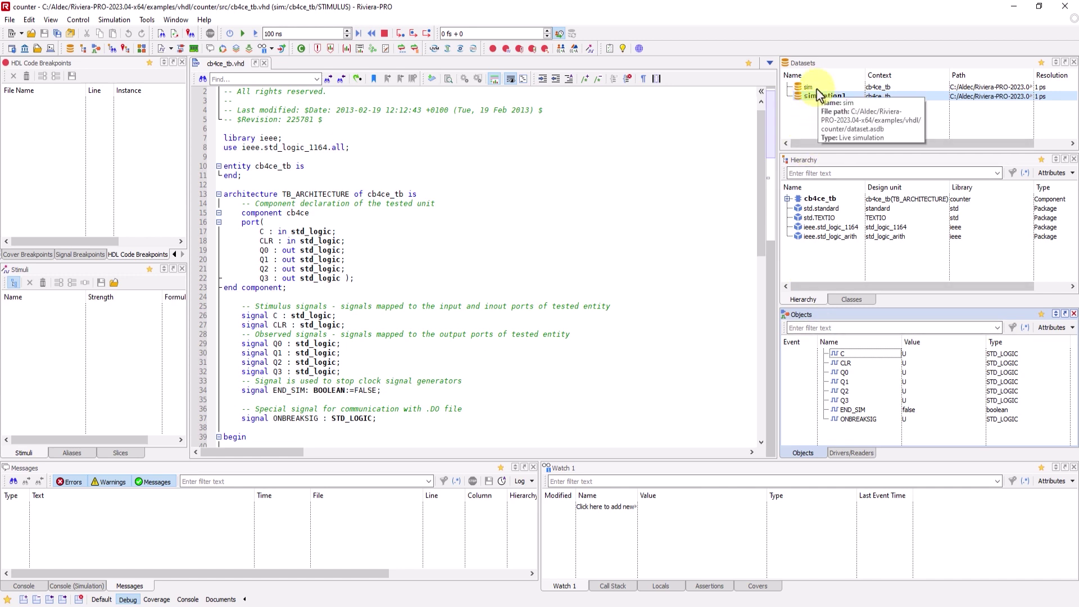
pyautogui.click(817, 88)
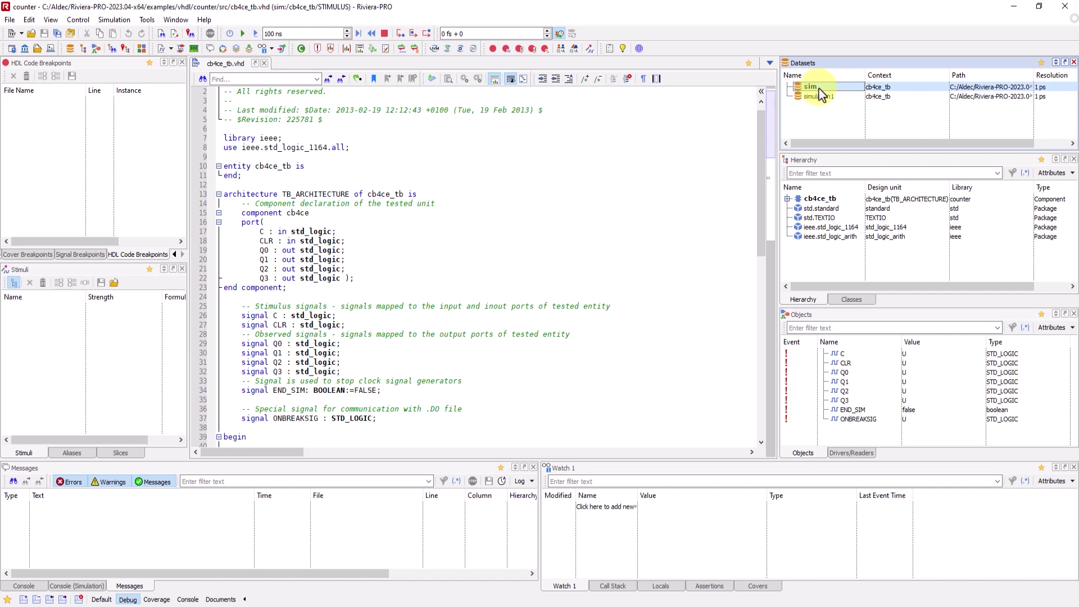
# Add the cb4ce_tb region from the Hierarchy window to a new waveform and run the simulation to its end.
pyautogui.click(820, 202)
pyautogui.rightClick(819, 206)
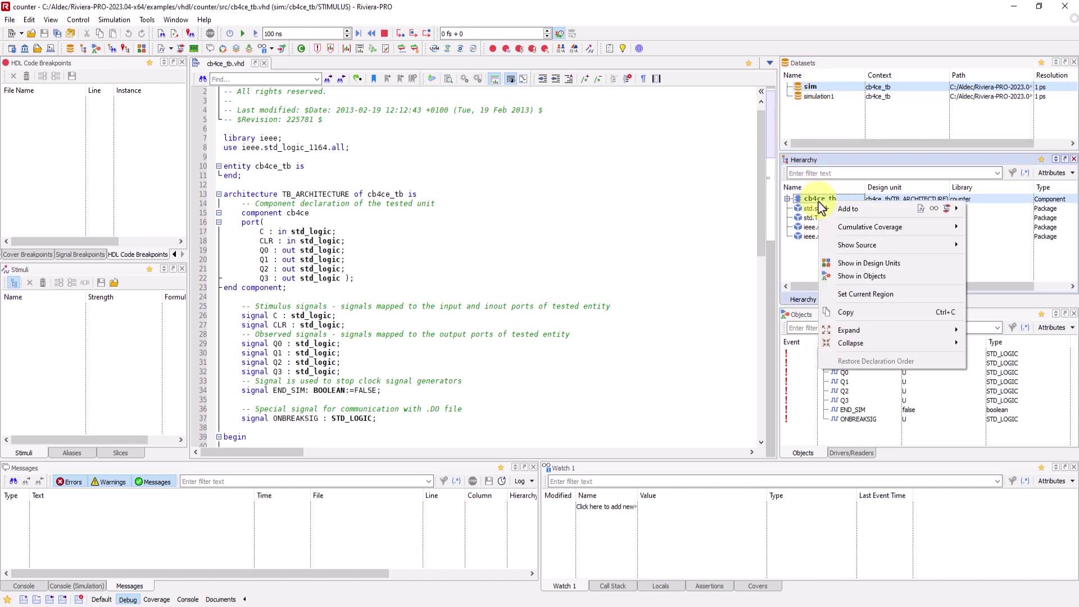
pyautogui.moveTo(827, 209)
pyautogui.click(784, 211)
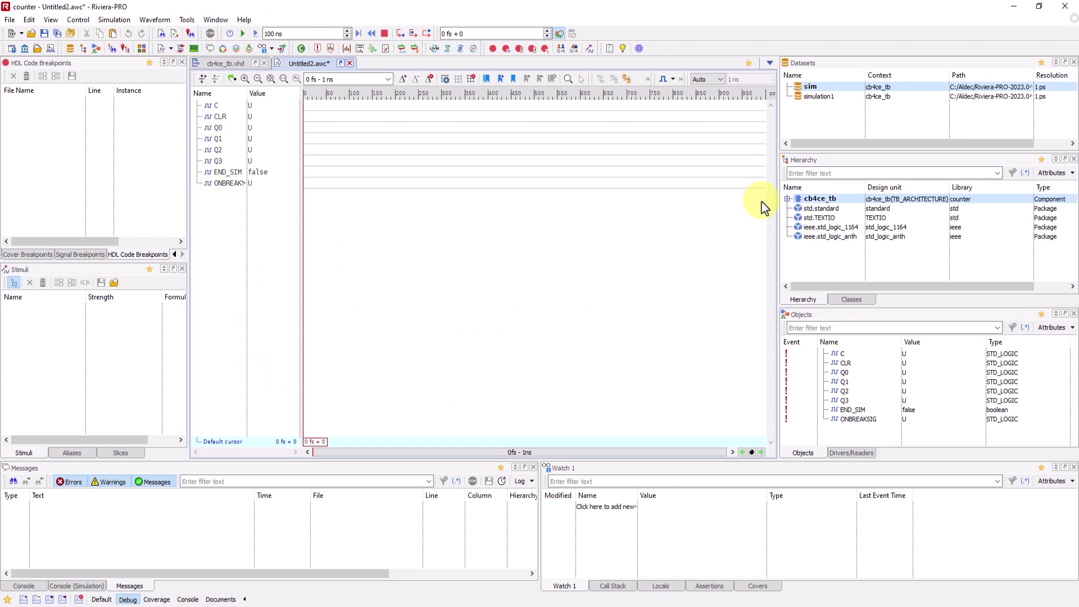
pyautogui.click(241, 34)
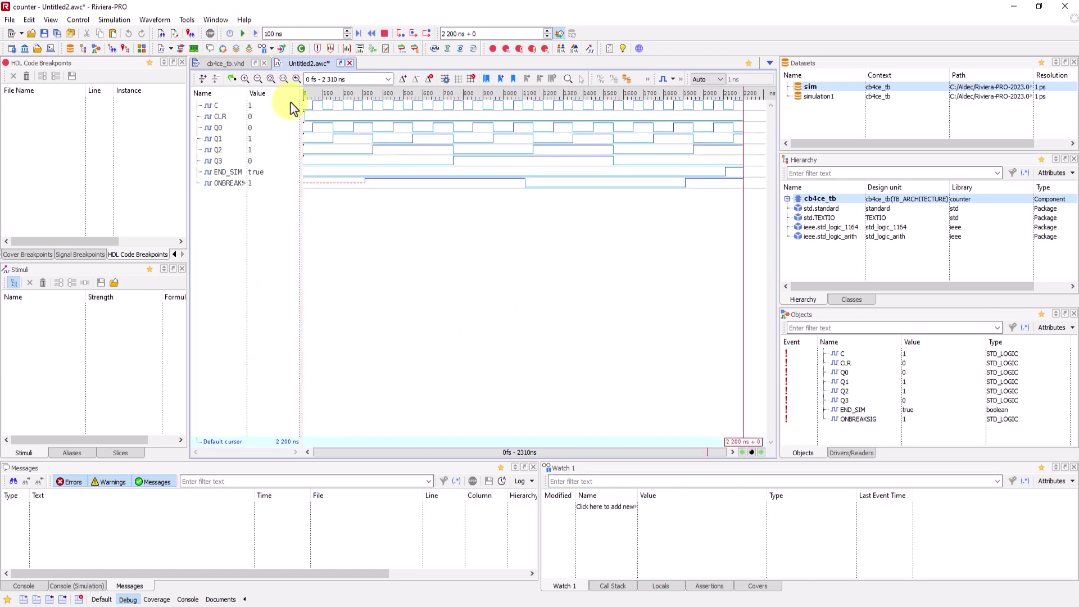
# Widen the signal list area of the waveform and show its Dataset column.
pyautogui.moveTo(302, 100); pyautogui.dragTo(381, 99)
pyautogui.rightClick(338, 90)
pyautogui.click(365, 152)
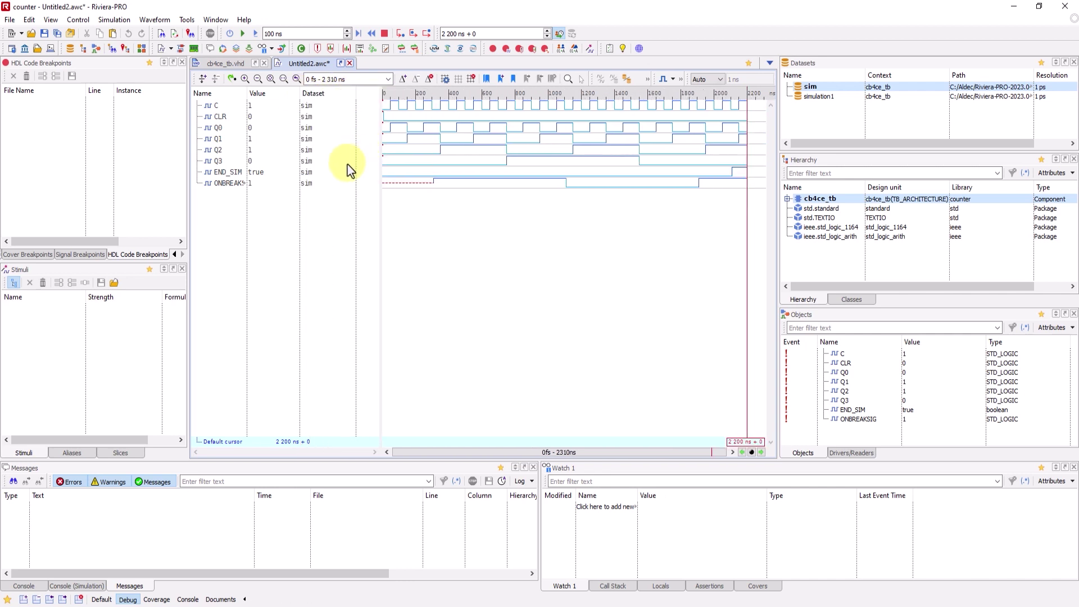
# Make simulation1 the active dataset and add its Q0 signal from the Objects window to the waveform.
pyautogui.click(221, 130)
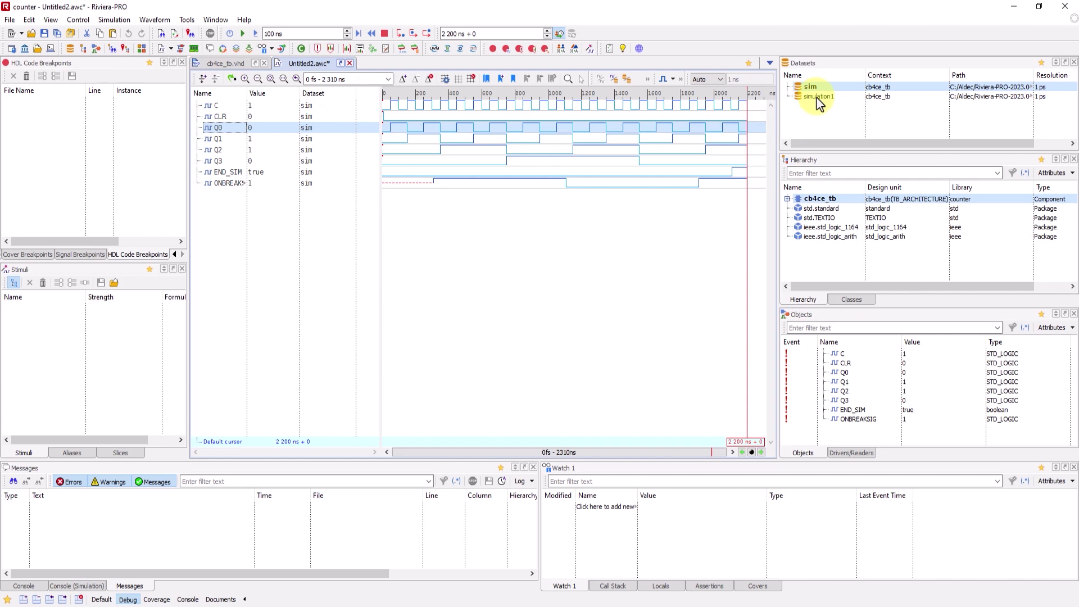
pyautogui.click(710, 130)
pyautogui.doubleClick(826, 101)
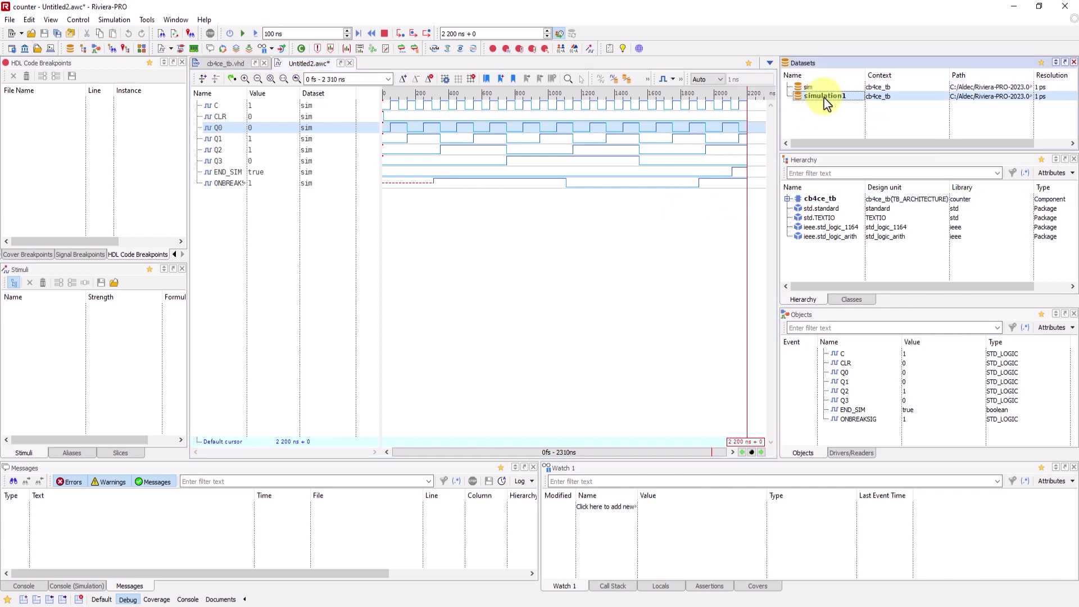
pyautogui.click(823, 314)
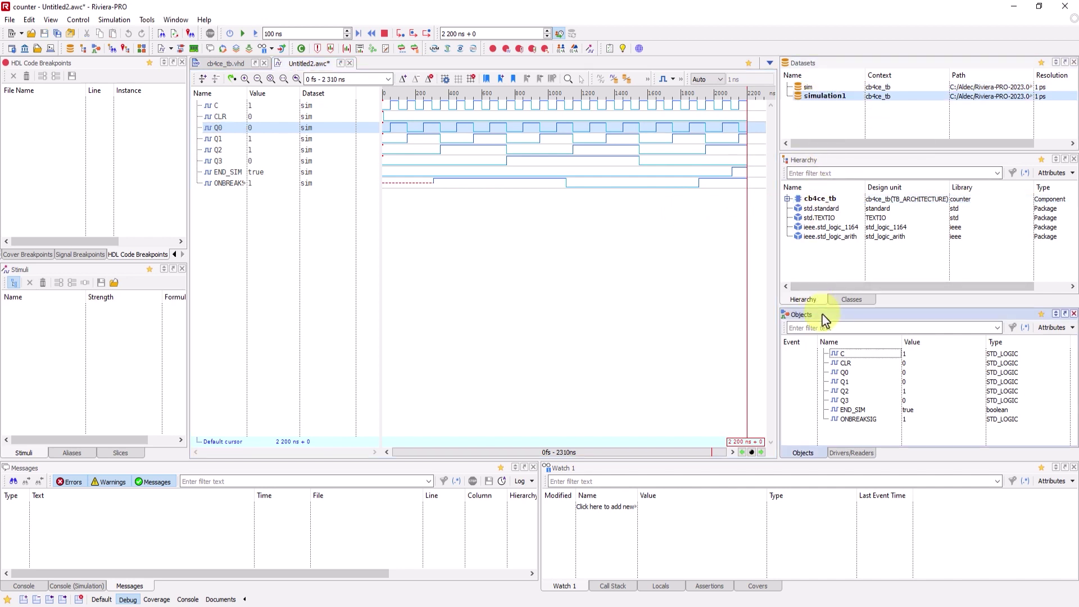
pyautogui.rightClick(846, 373)
pyautogui.moveTo(862, 380)
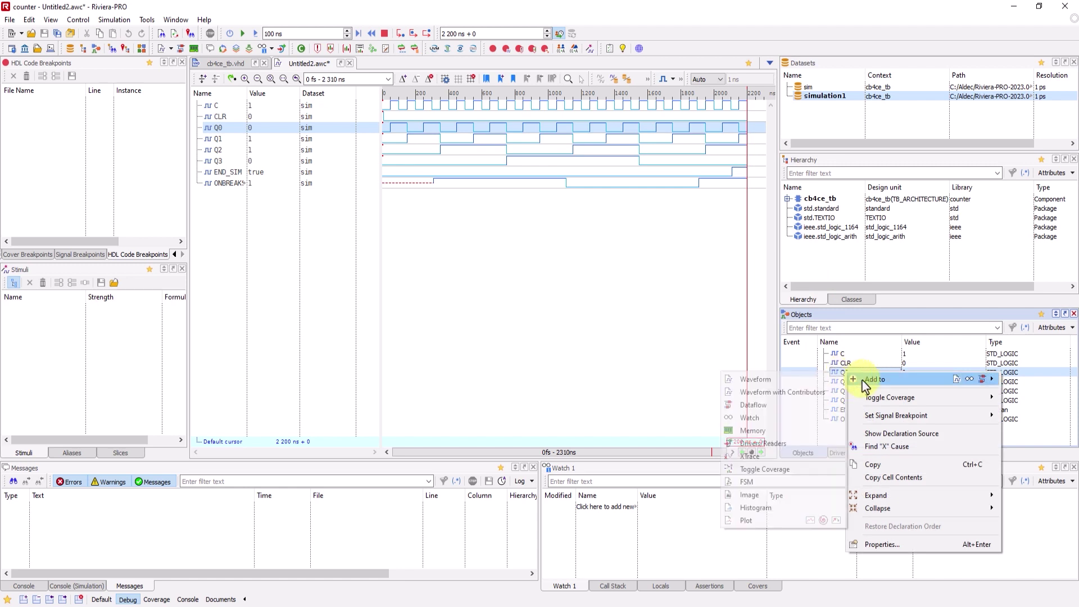
pyautogui.click(807, 382)
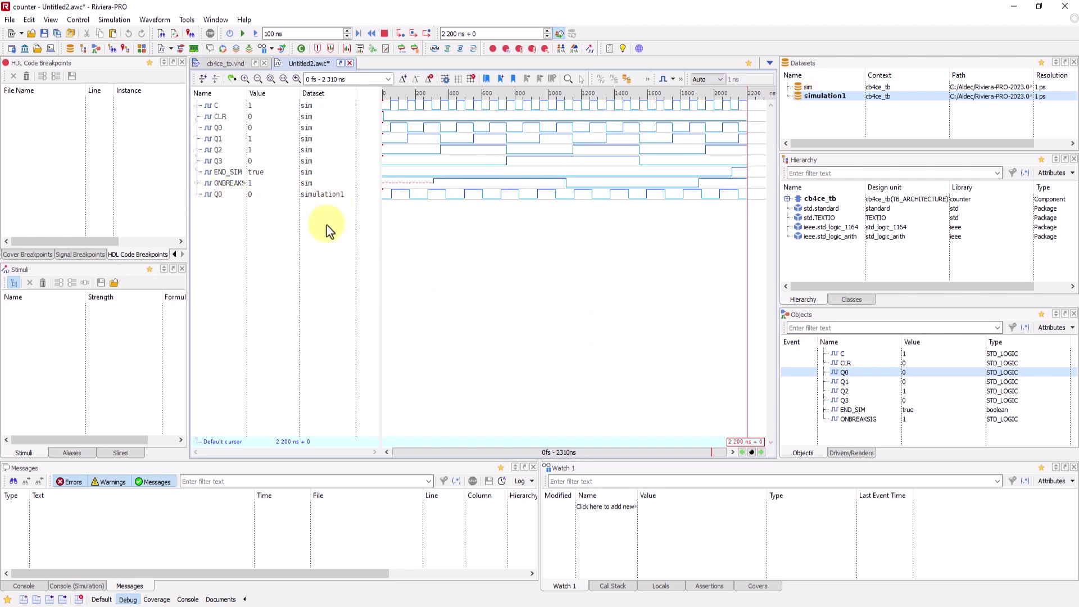
# Move the simulation1 Q0 signal directly below the sim Q0 signal in the waveform.
pyautogui.click(811, 95)
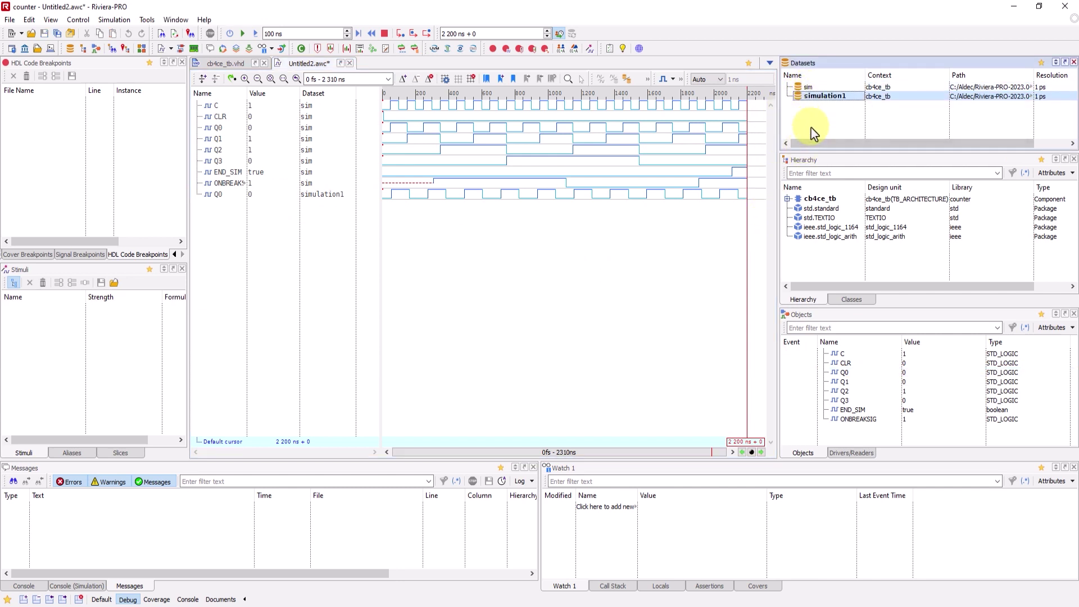
pyautogui.click(320, 94)
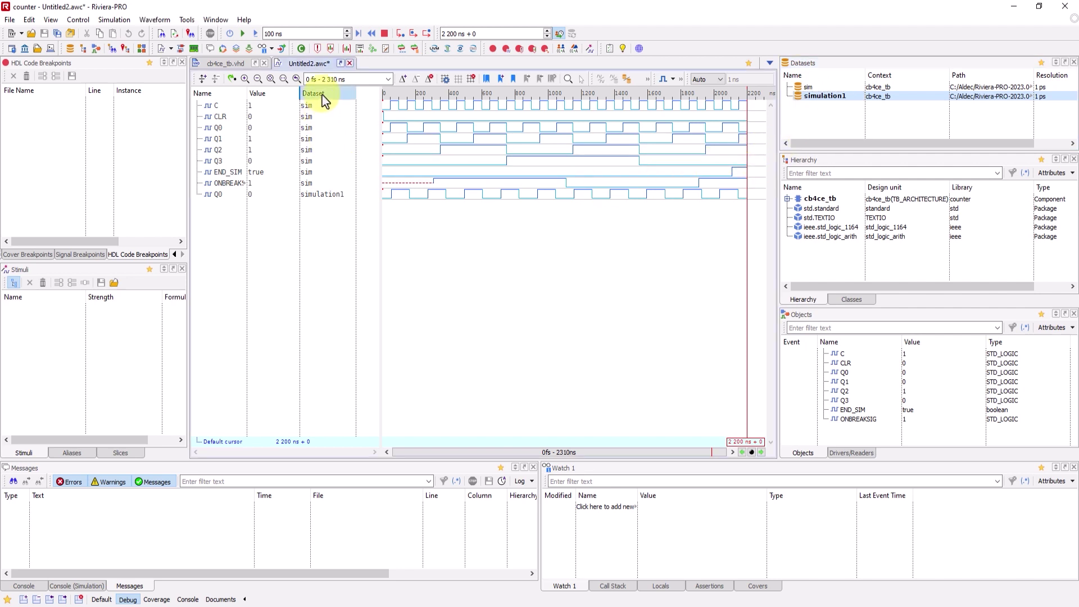
pyautogui.click(312, 195)
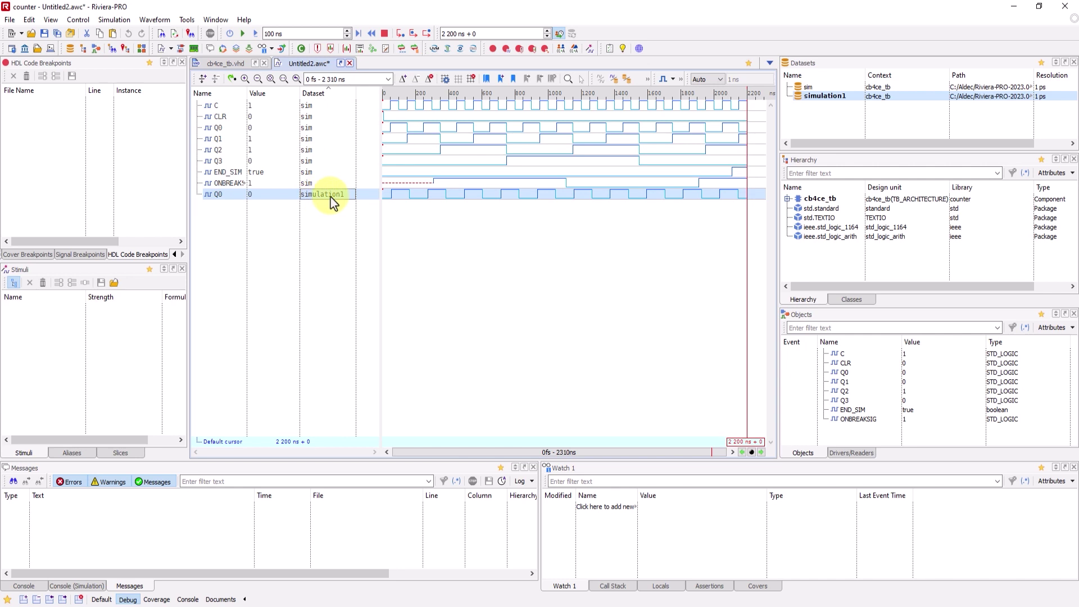
pyautogui.moveTo(230, 196); pyautogui.dragTo(251, 138)
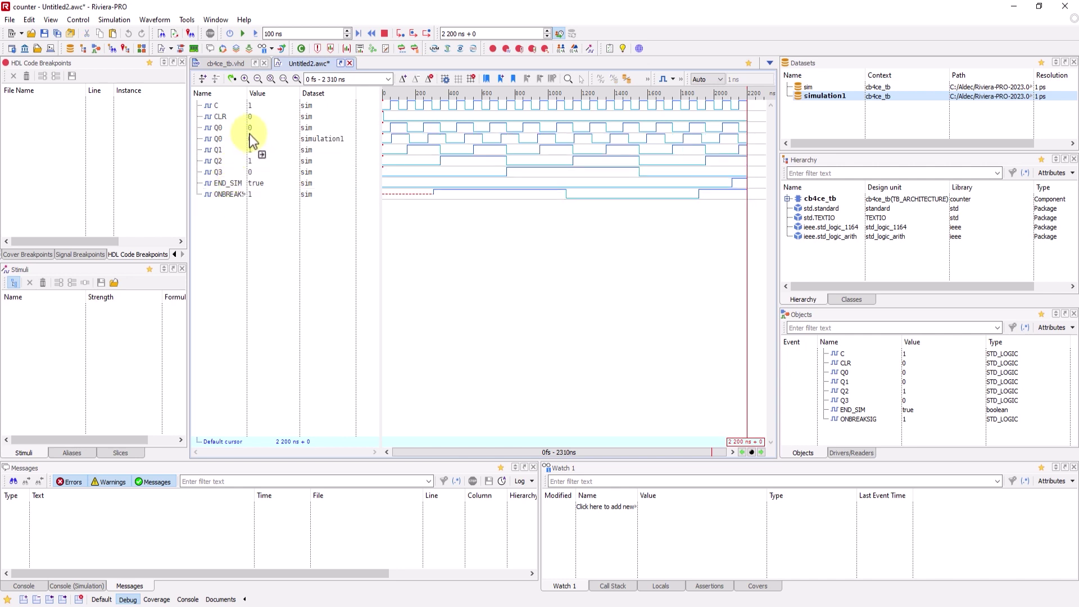
# Select both Q0 signals and compare their transitions up close over the 1288 ns to 1542 ns range of the waveform.
pyautogui.click(348, 129)
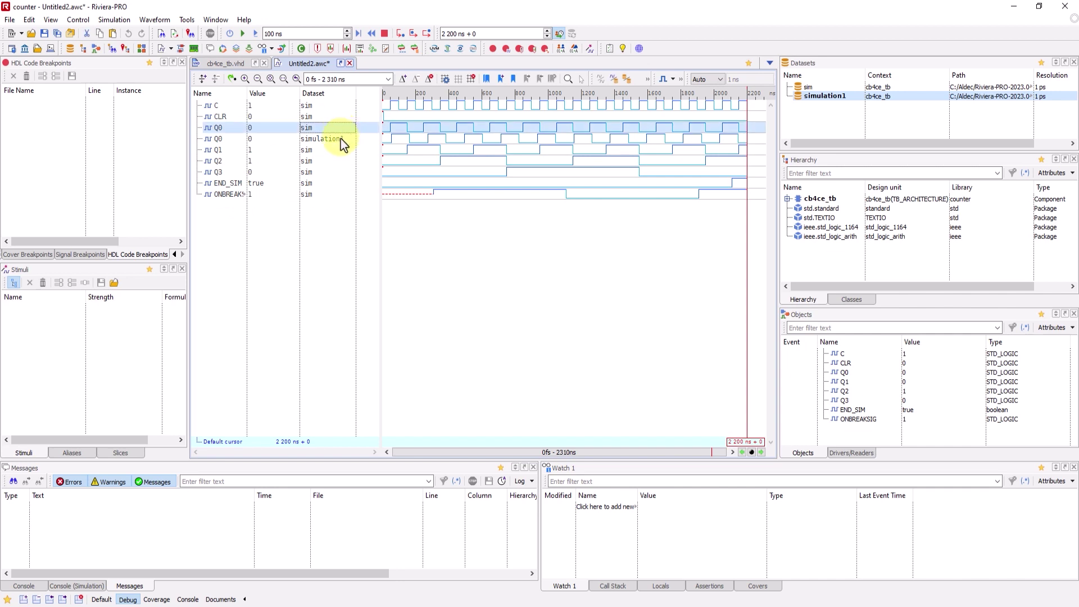
pyautogui.keyDown('ctrl'); pyautogui.click(341, 139); pyautogui.keyUp('ctrl')
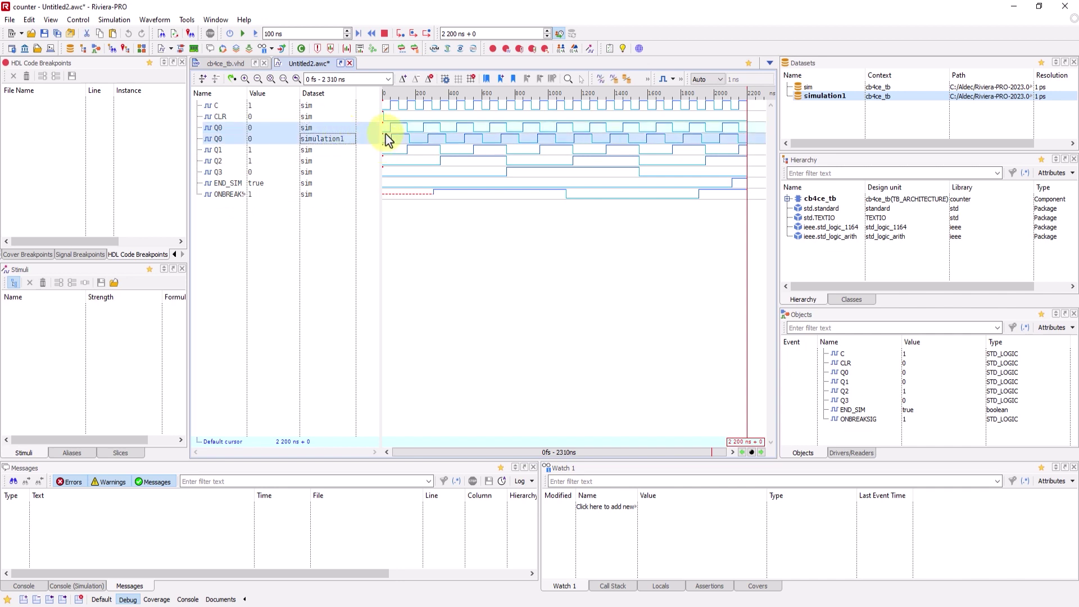
pyautogui.scroll(3, 388, 140)
pyautogui.moveTo(687, 453); pyautogui.dragTo(582, 441)
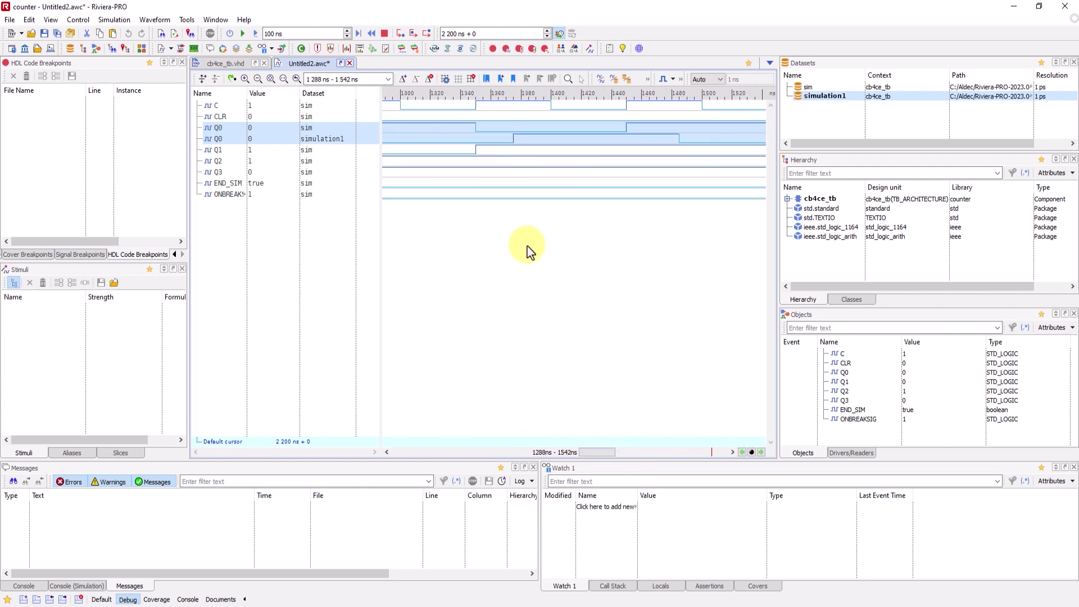
pyautogui.click(452, 127)
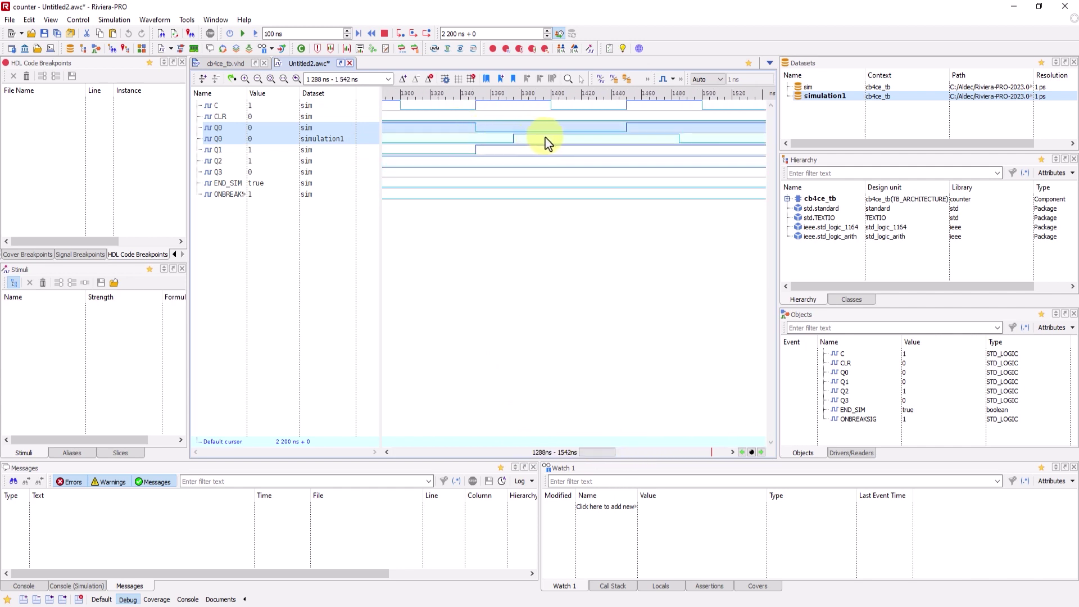
pyautogui.click(541, 137)
pyautogui.click(446, 131)
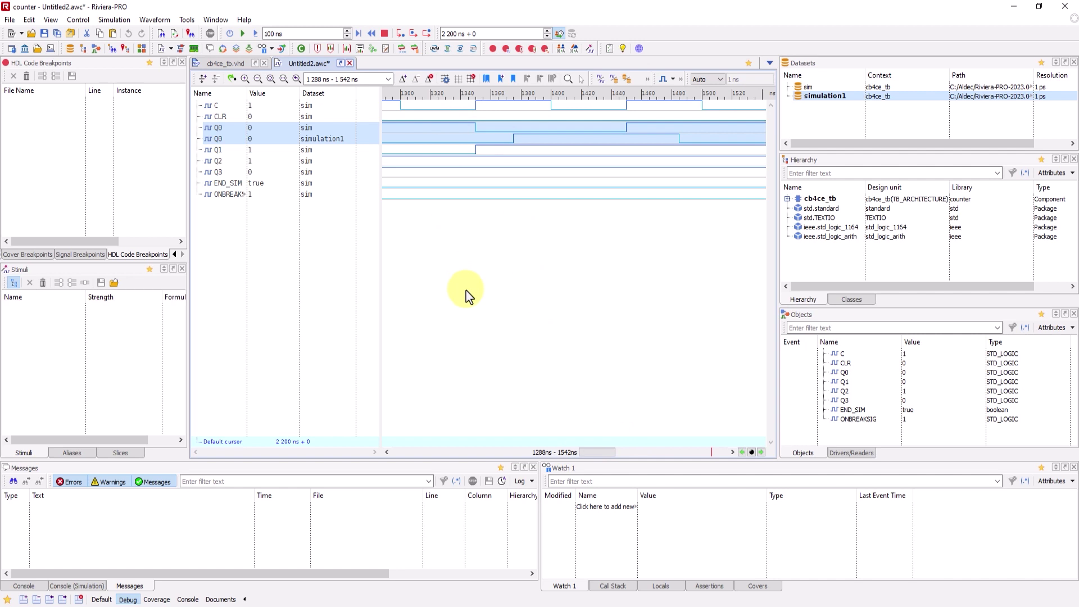